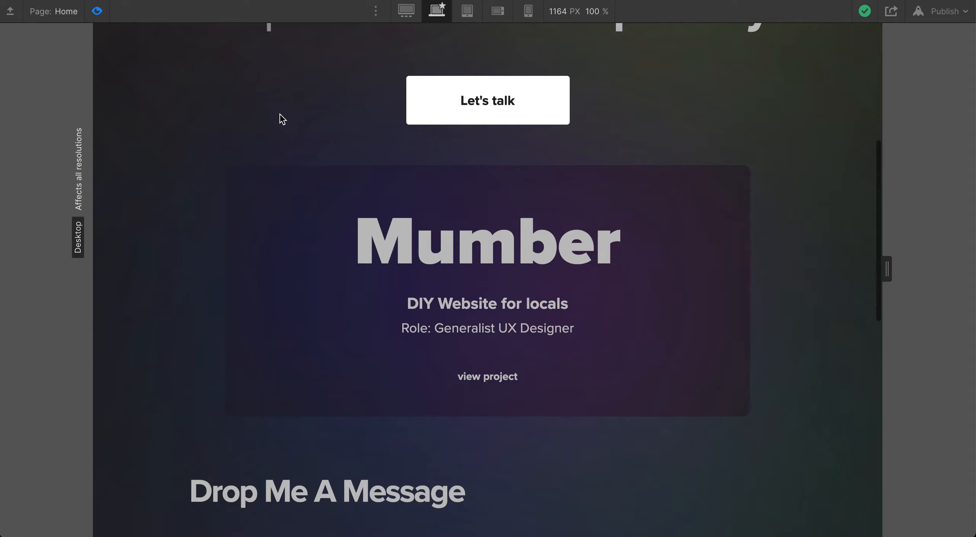
# Leave preview mode and select the Mumber heading inside the portfolio card.
pyautogui.click(95, 12)
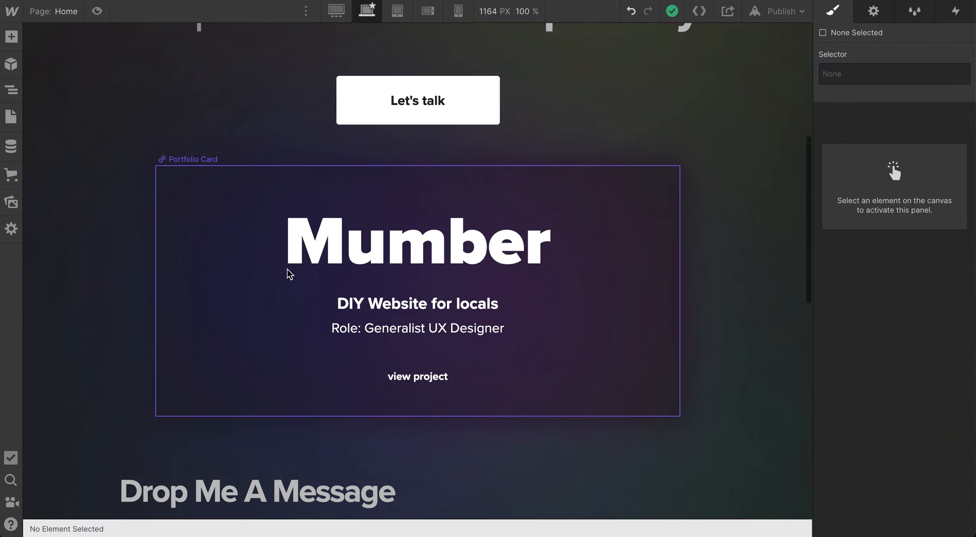
pyautogui.click(177, 263)
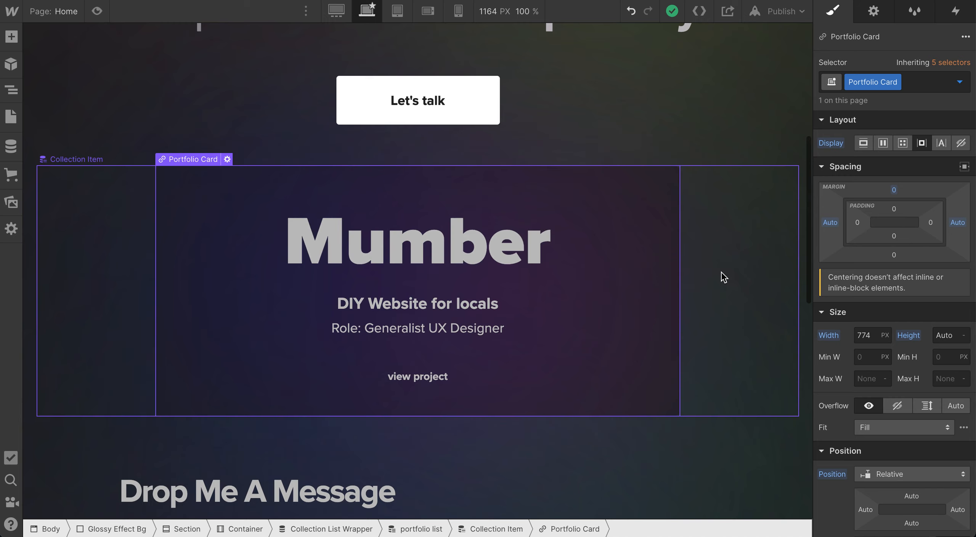
pyautogui.click(596, 245)
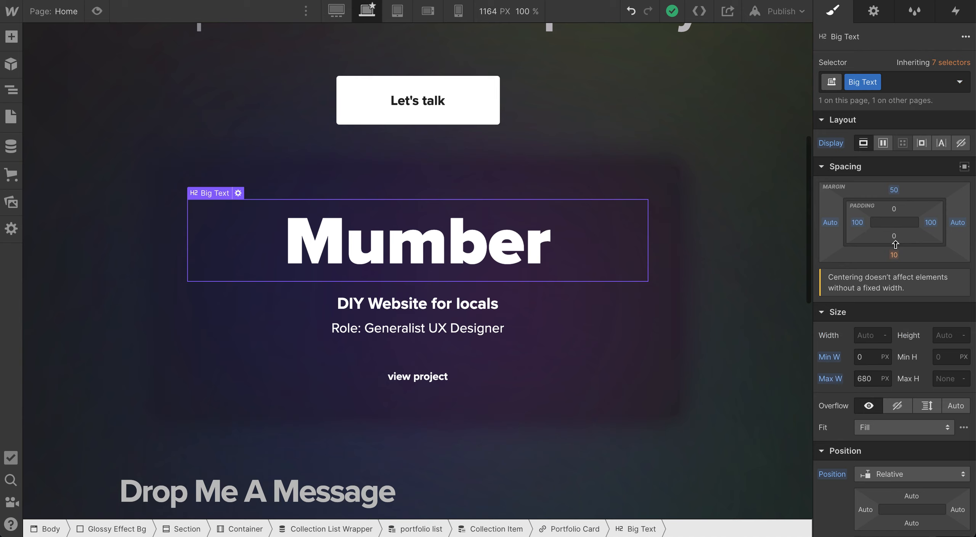
# Set the Mumber heading's text colour to red, #b81d1d.
pyautogui.scroll(-5, 895, 244)
pyautogui.scroll(-3, 893, 342)
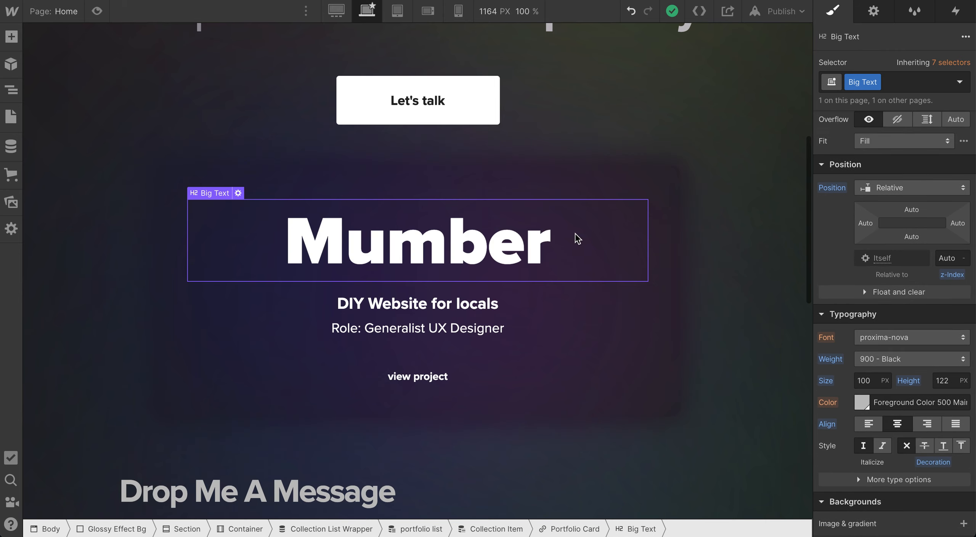
pyautogui.click(861, 405)
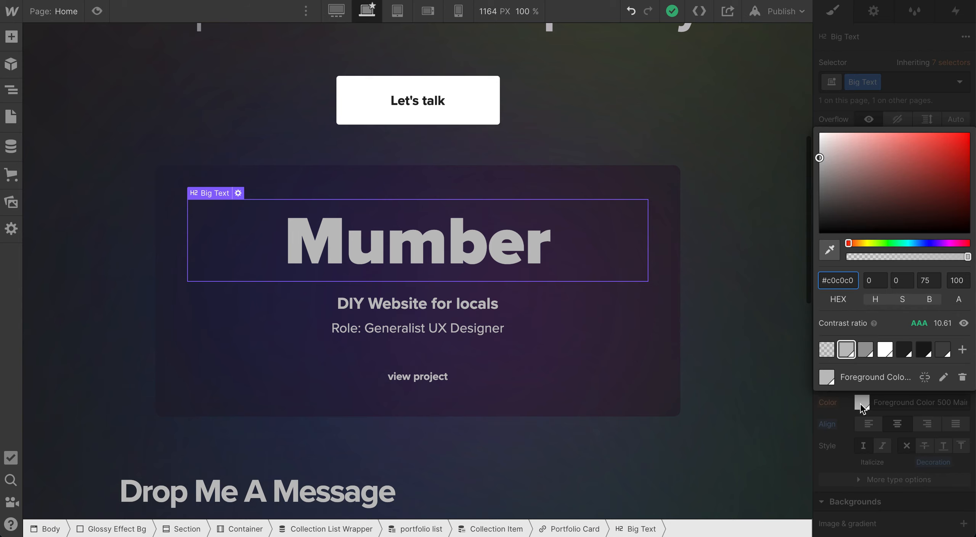
pyautogui.click(862, 409)
pyautogui.scroll(-1, 860, 405)
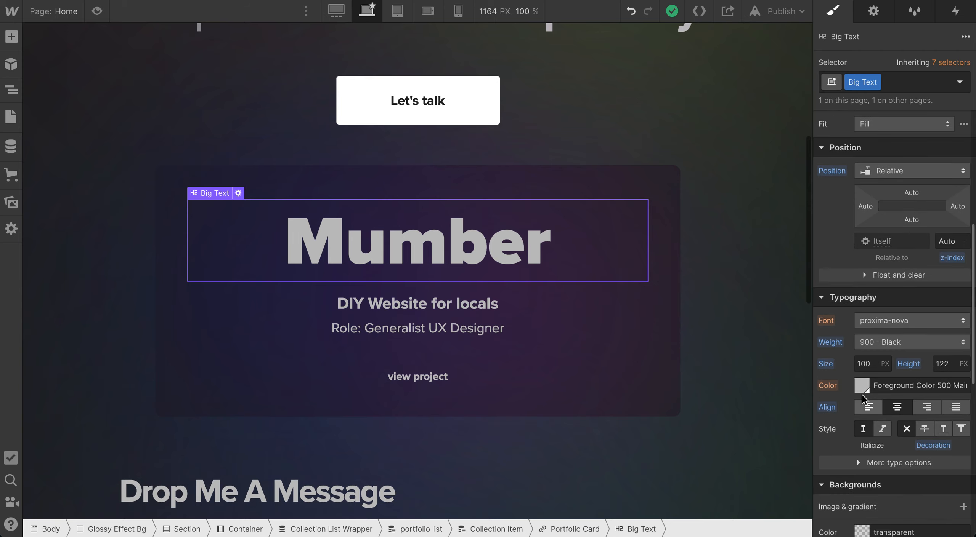
pyautogui.click(863, 388)
pyautogui.click(918, 163)
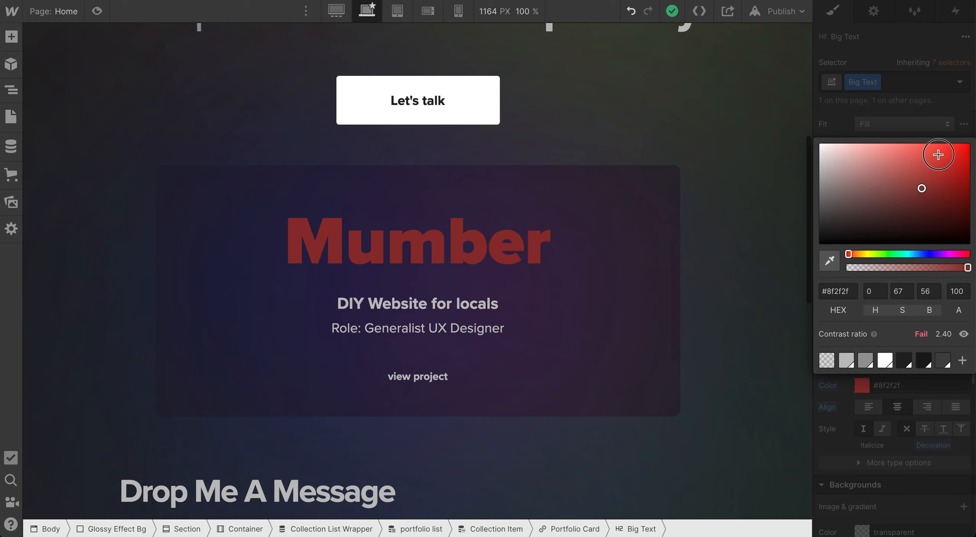
pyautogui.moveTo(947, 144); pyautogui.dragTo(946, 144)
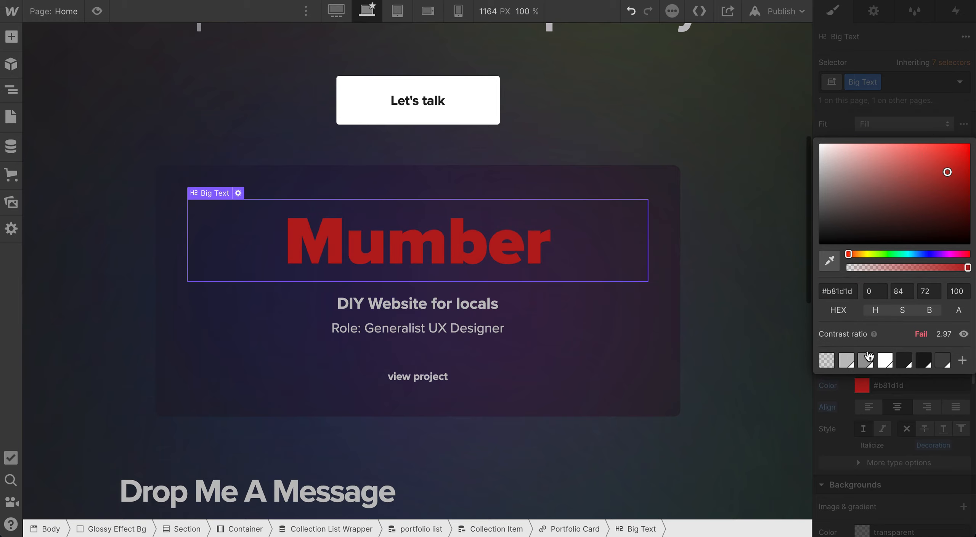
pyautogui.click(863, 388)
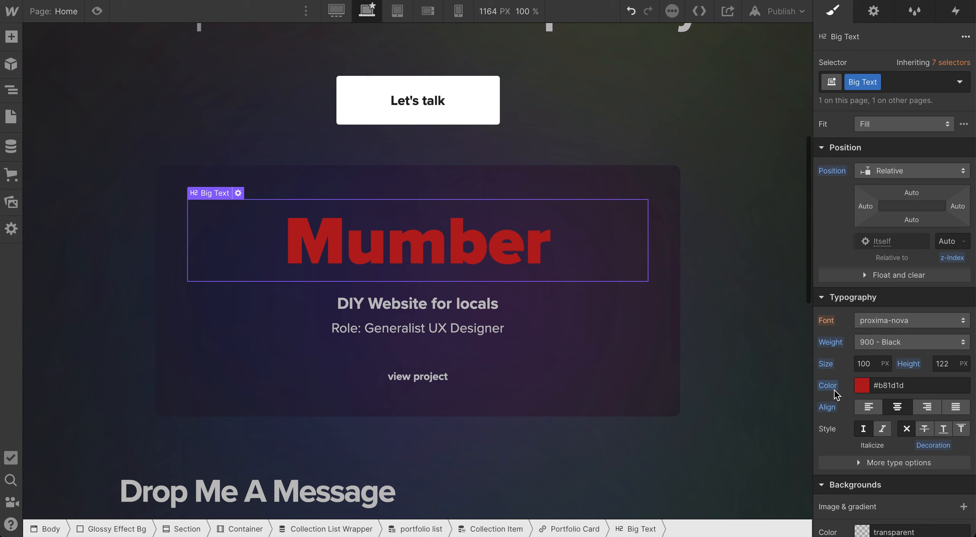
# Compare the text colour settings of the portfolio card and its Mumber heading.
pyautogui.click(677, 287)
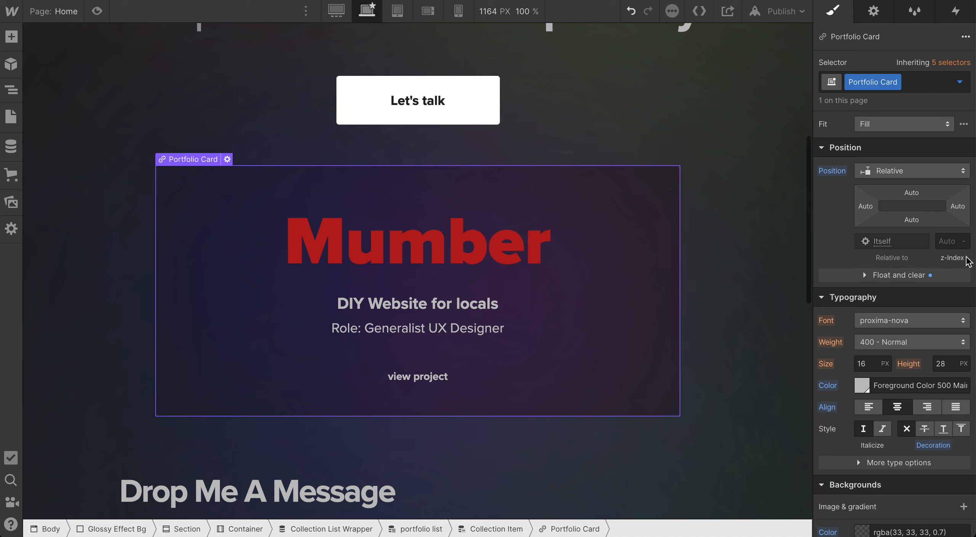
pyautogui.scroll(-1, 898, 380)
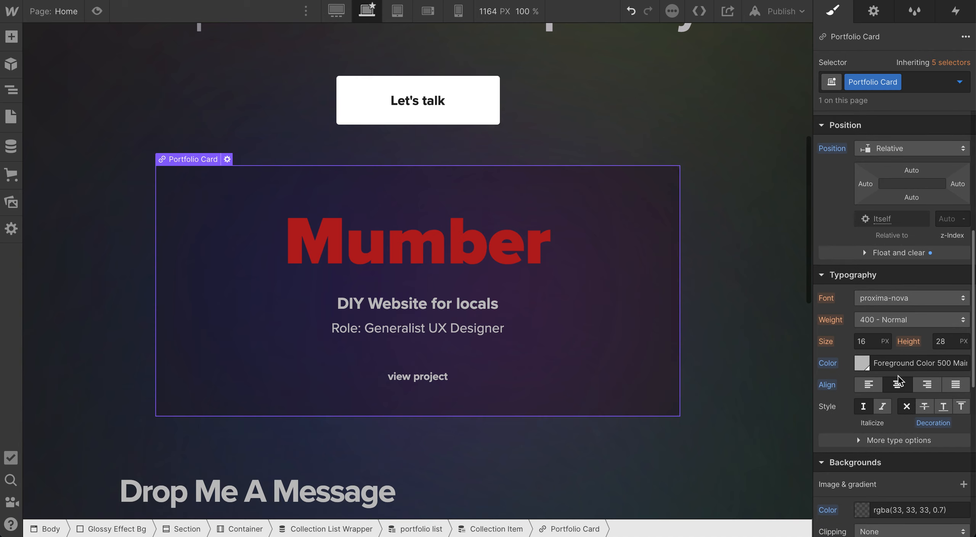
pyautogui.click(863, 365)
pyautogui.click(863, 365)
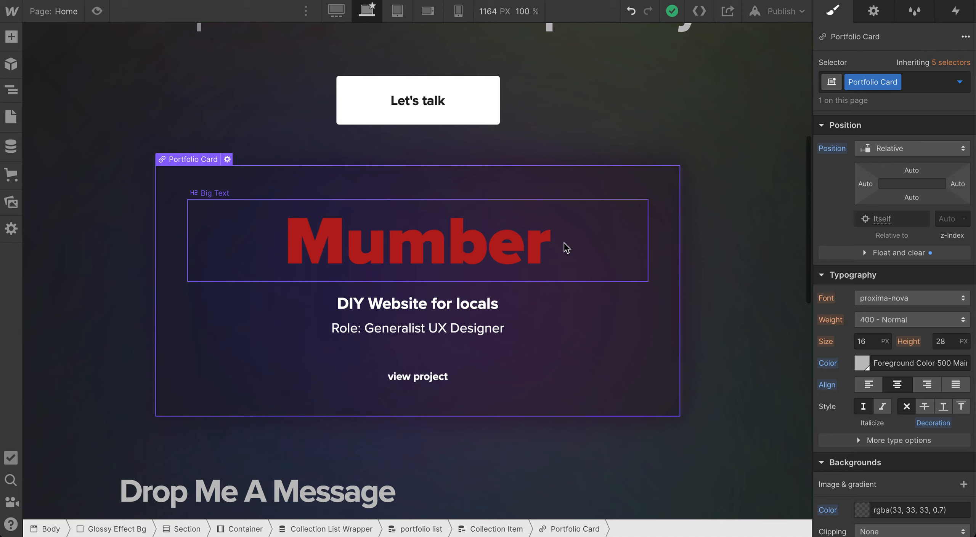
pyautogui.click(602, 253)
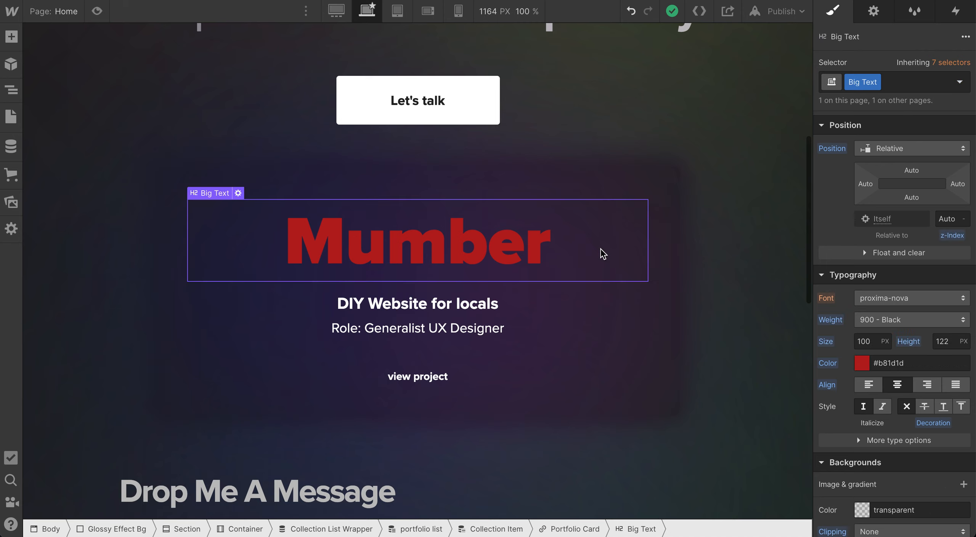
# Set the portfolio card's text colour to blue, #139ec9.
pyautogui.click(665, 227)
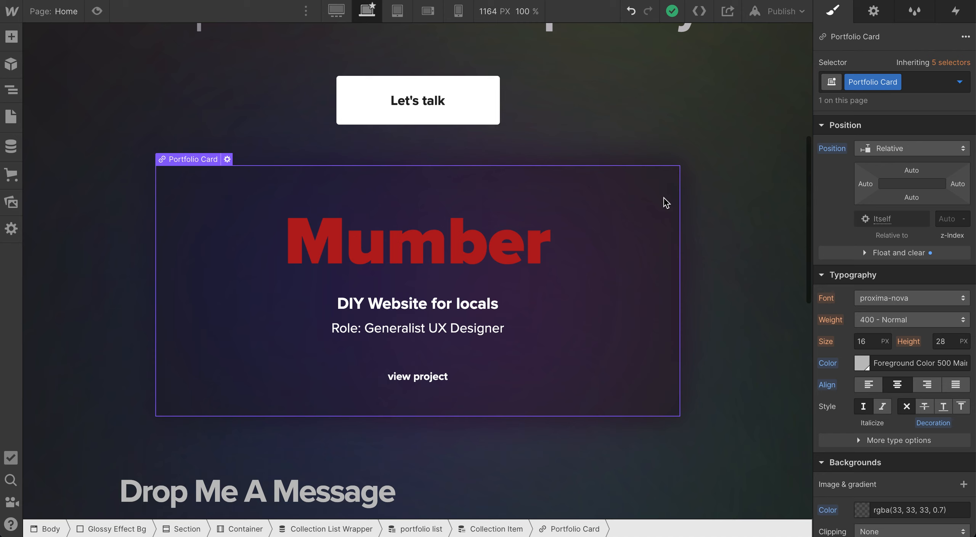
pyautogui.click(862, 363)
pyautogui.click(862, 364)
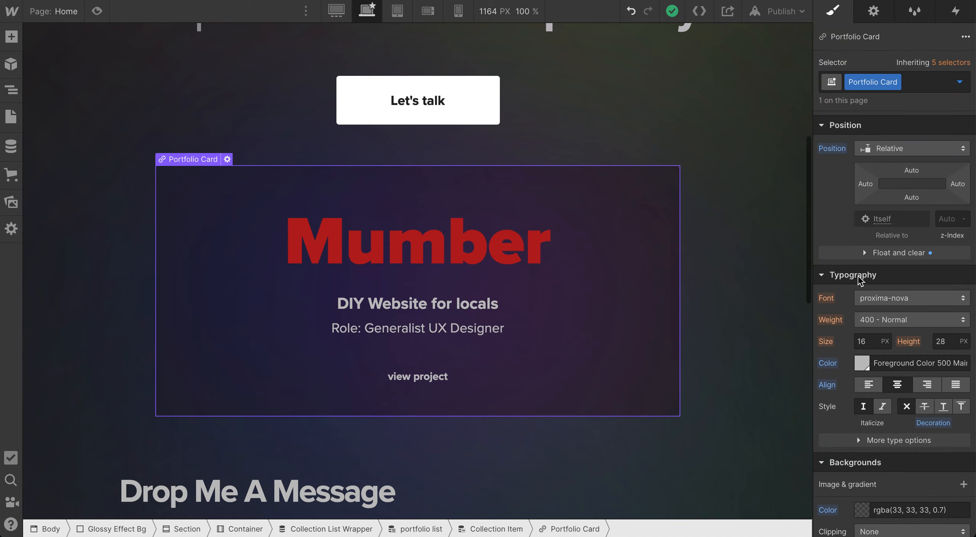
pyautogui.click(868, 364)
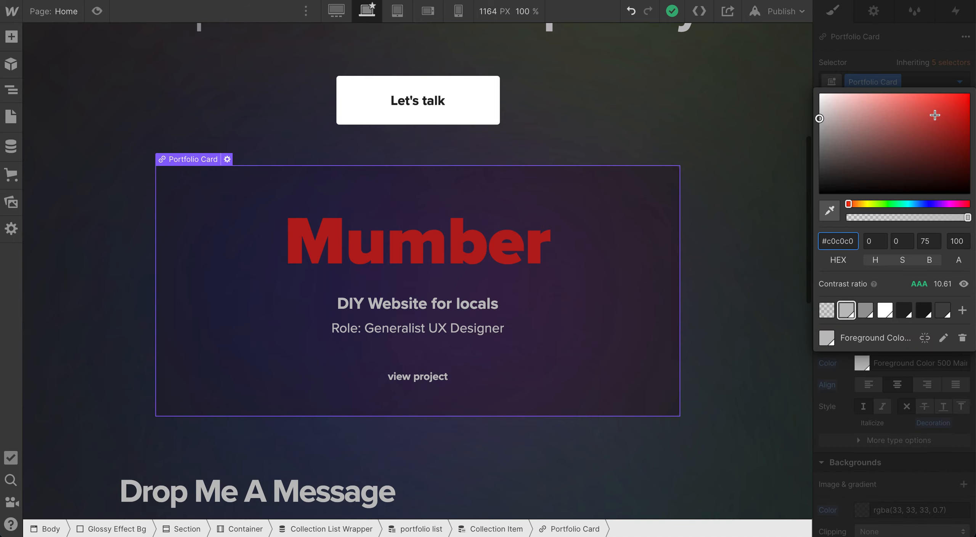
pyautogui.click(912, 204)
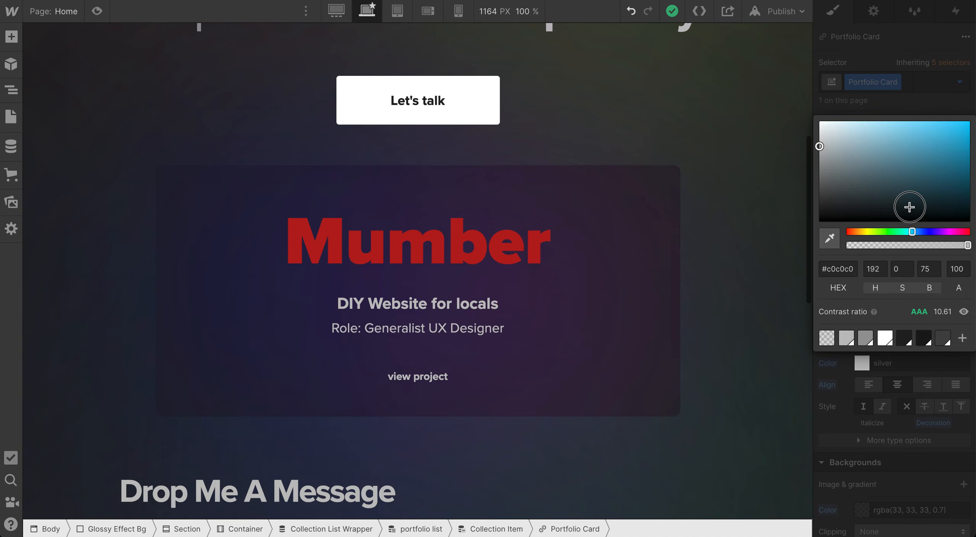
pyautogui.moveTo(909, 208); pyautogui.dragTo(956, 143)
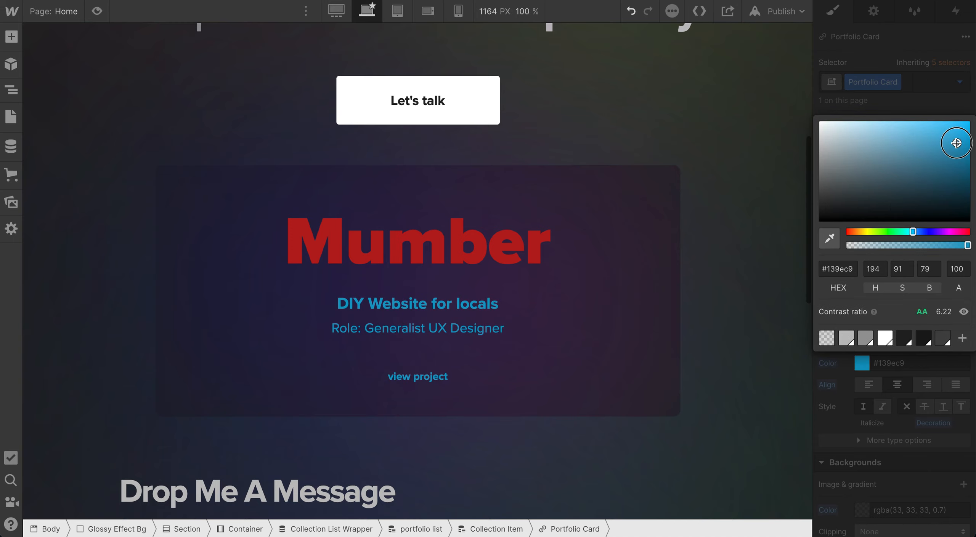
pyautogui.click(861, 363)
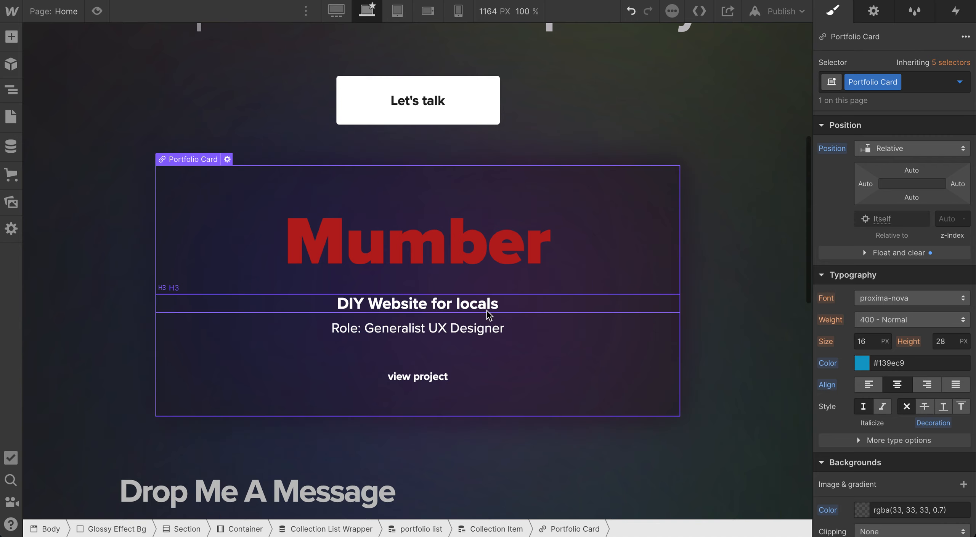
# Check the Mumber heading's own colour against its parent card's colour and inspect the source of the heading's value.
pyautogui.click(510, 256)
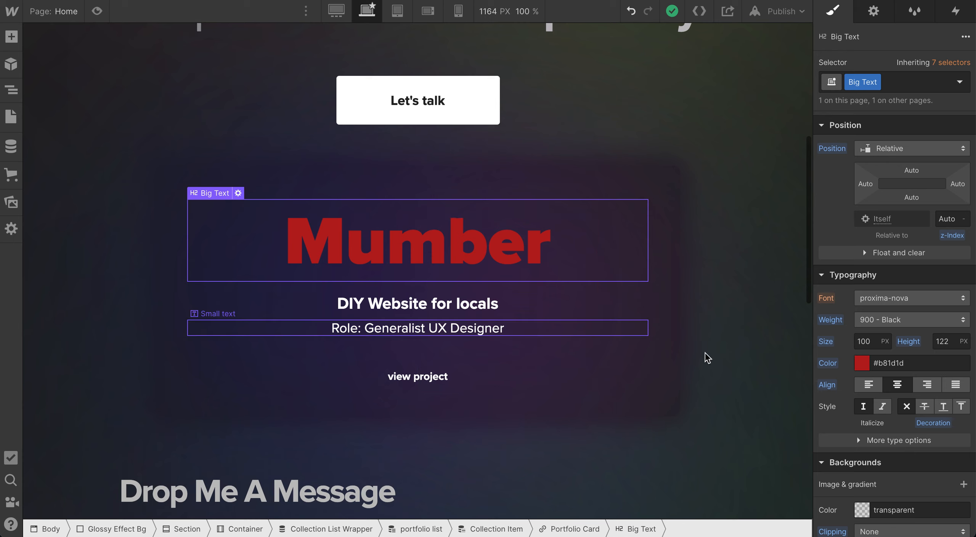
pyautogui.click(662, 241)
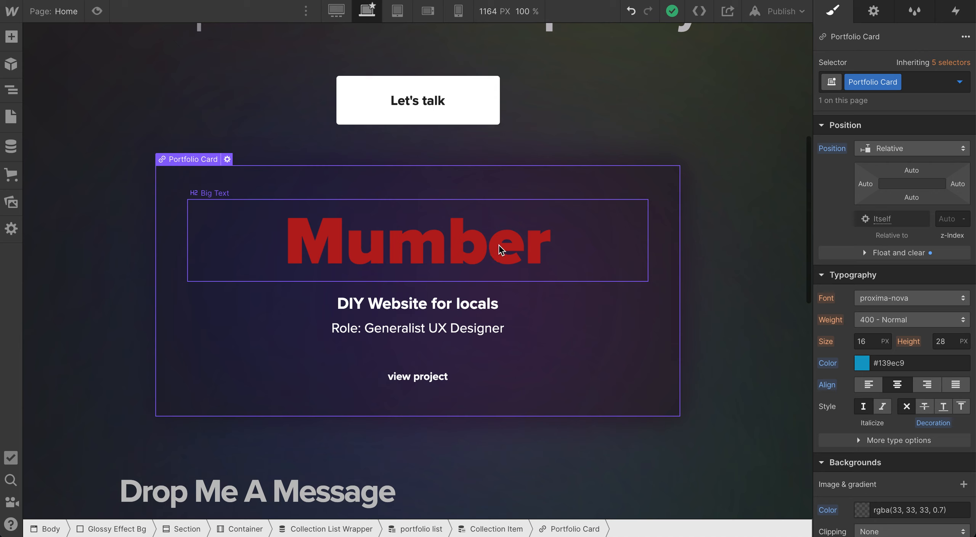
pyautogui.click(541, 255)
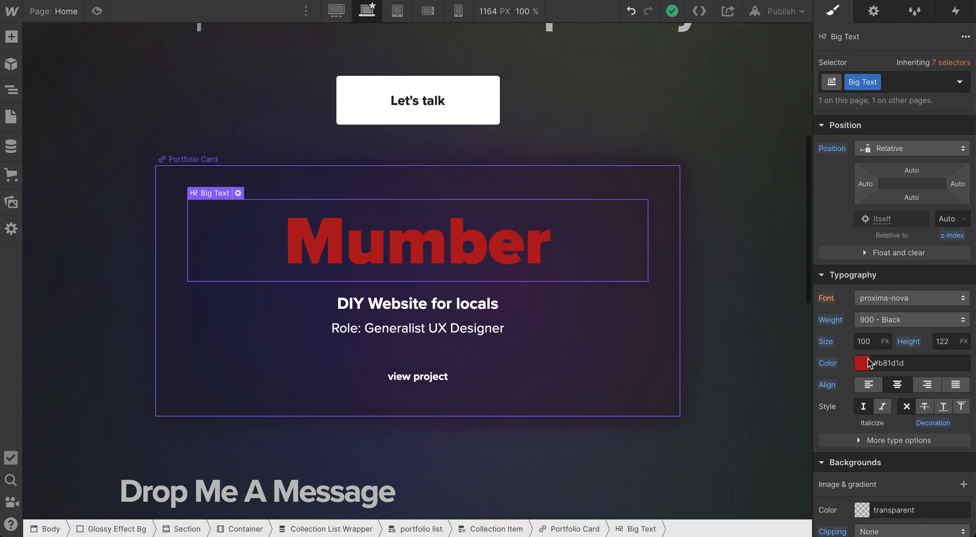
pyautogui.click(827, 365)
pyautogui.click(827, 366)
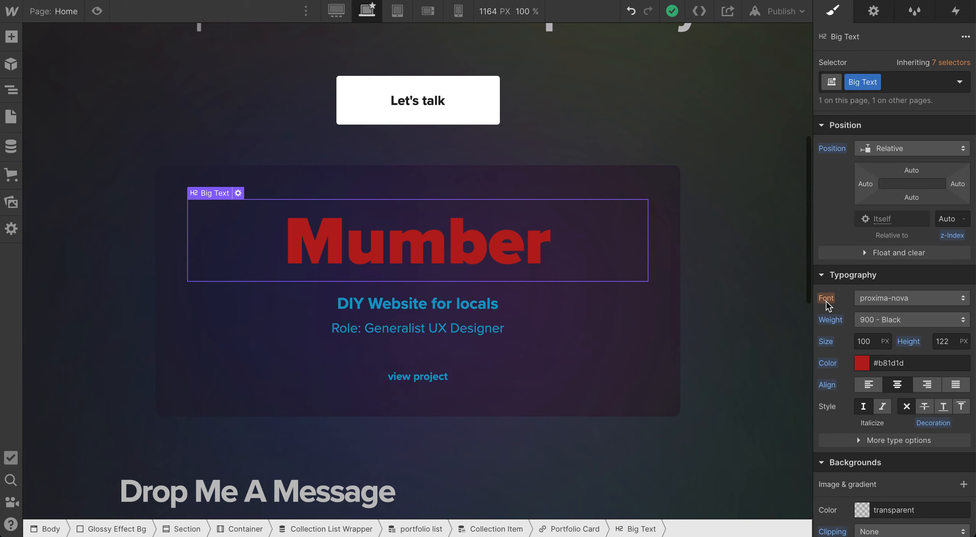
# Reset the Mumber heading's text colour so it inherits from the Portfolio Card class.
pyautogui.click(830, 363)
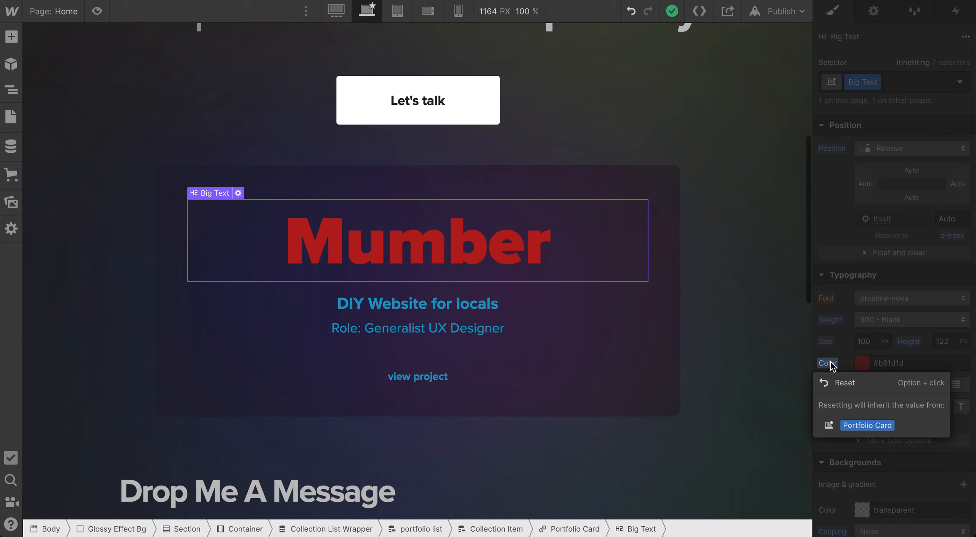
pyautogui.click(835, 381)
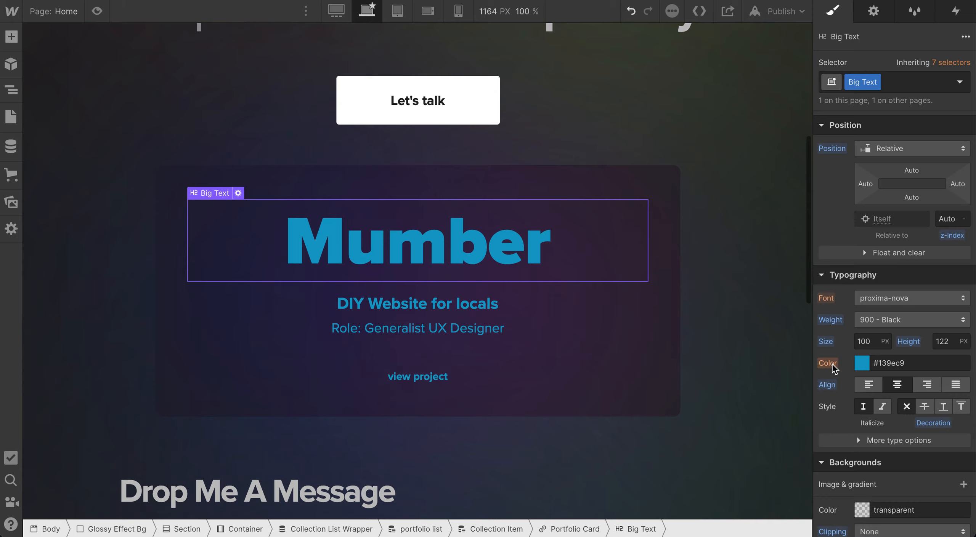
pyautogui.click(833, 368)
pyautogui.click(832, 364)
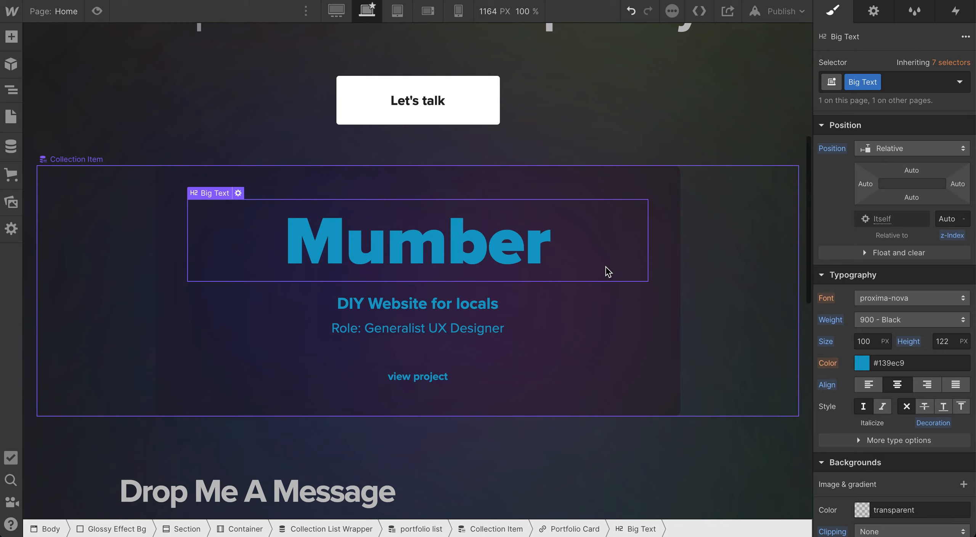
pyautogui.click(958, 85)
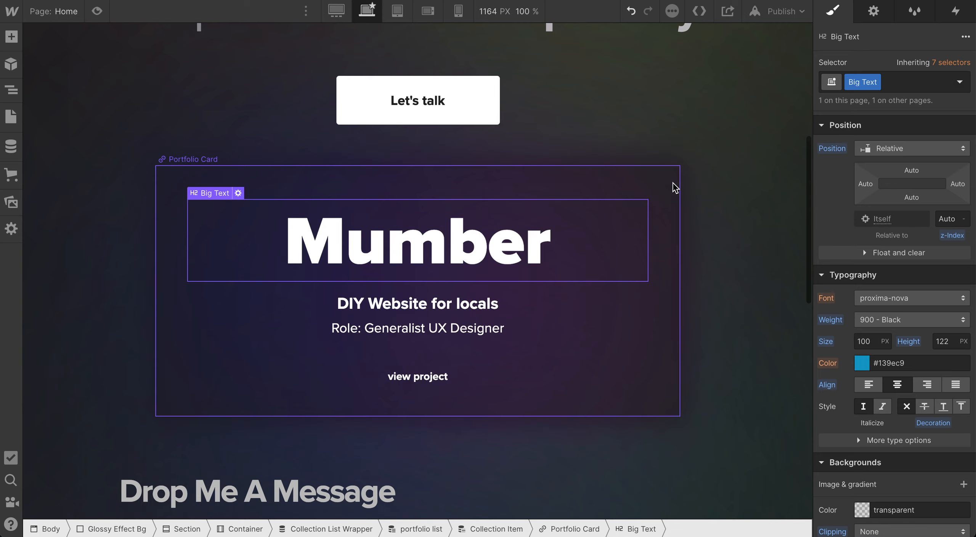
# Set the portfolio card's text colour to the Foreground Color 500 swatch.
pyautogui.click(674, 187)
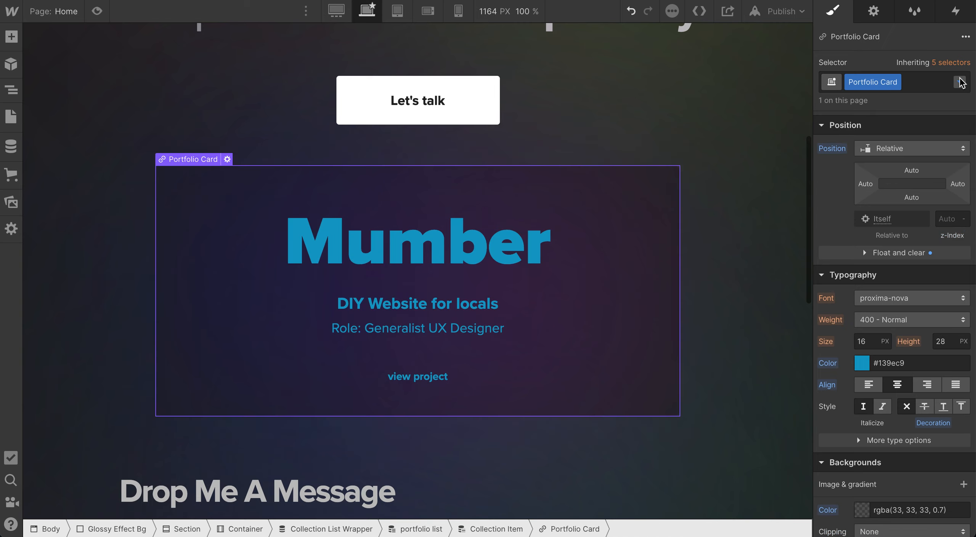
pyautogui.click(869, 364)
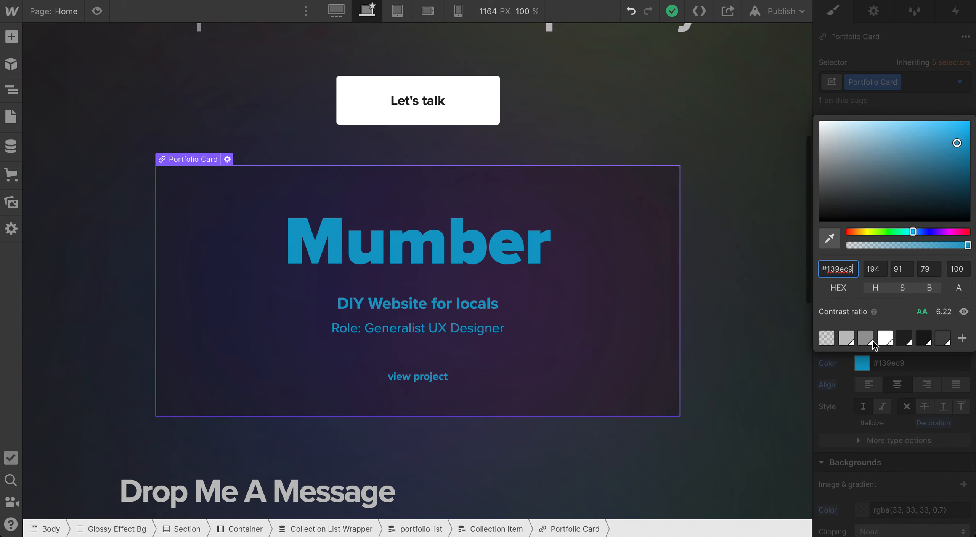
pyautogui.click(849, 342)
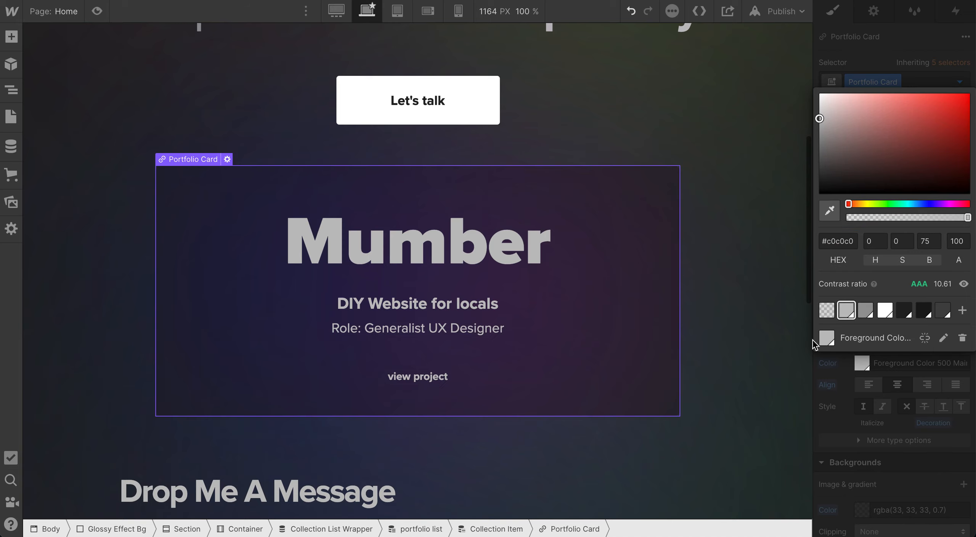
pyautogui.click(711, 451)
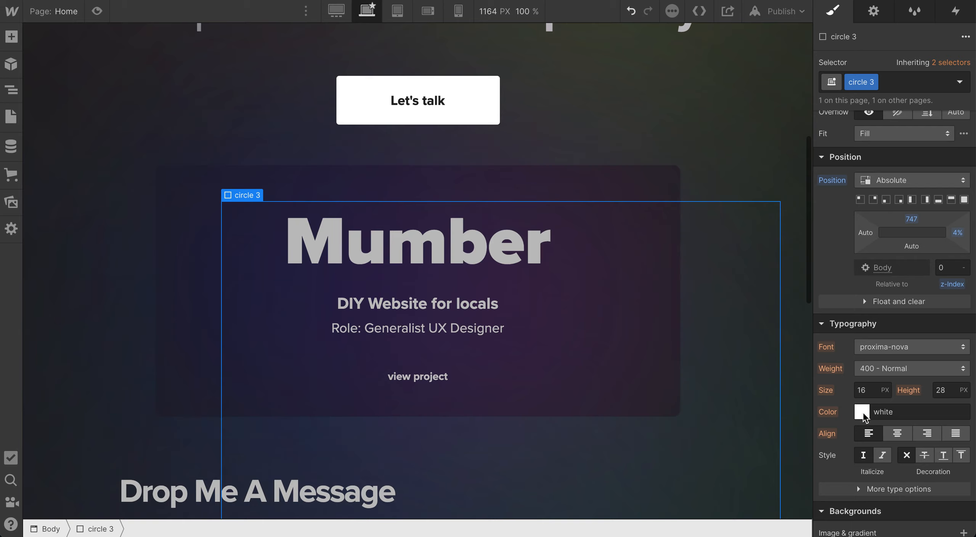
pyautogui.click(719, 192)
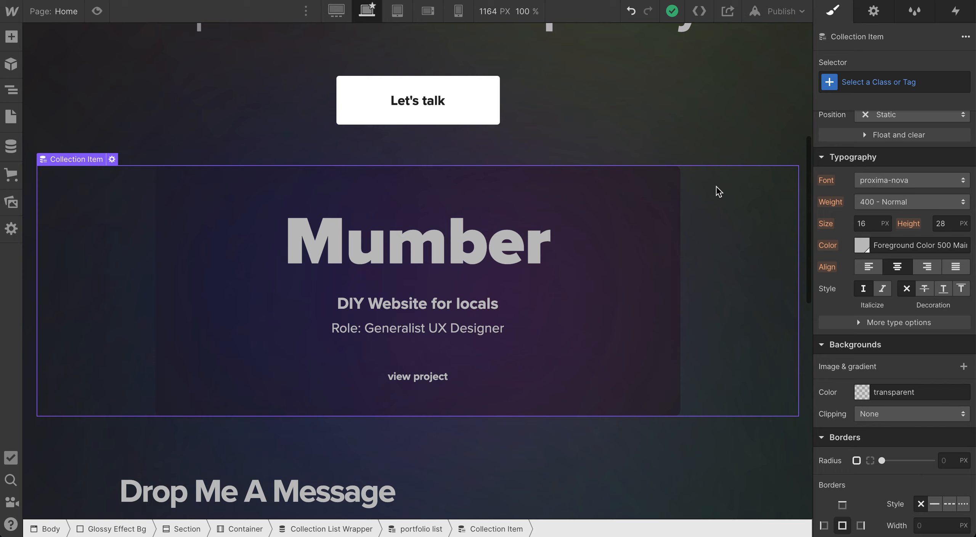
# Try to insert a Section element while the collection item is selected.
pyautogui.scroll(-1, 718, 190)
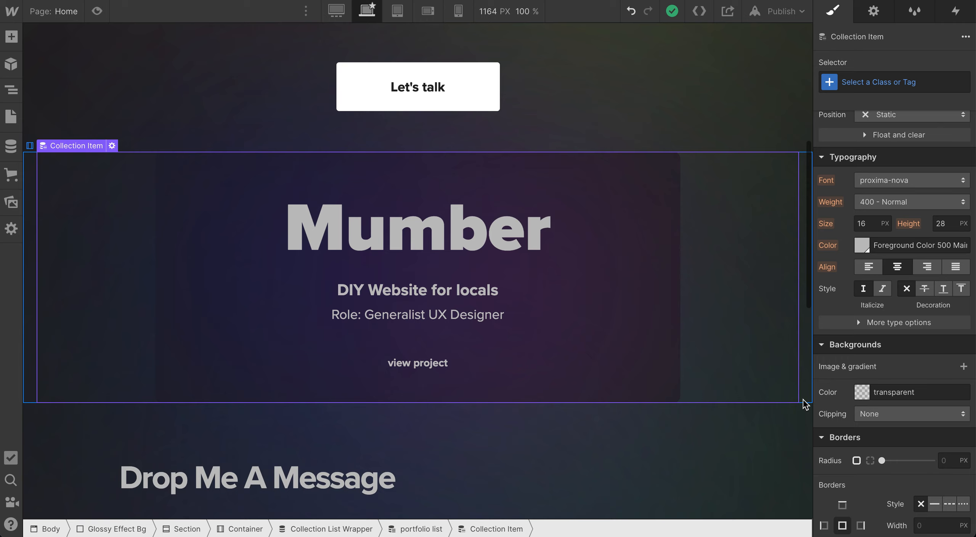
pyautogui.scroll(-15, 721, 447)
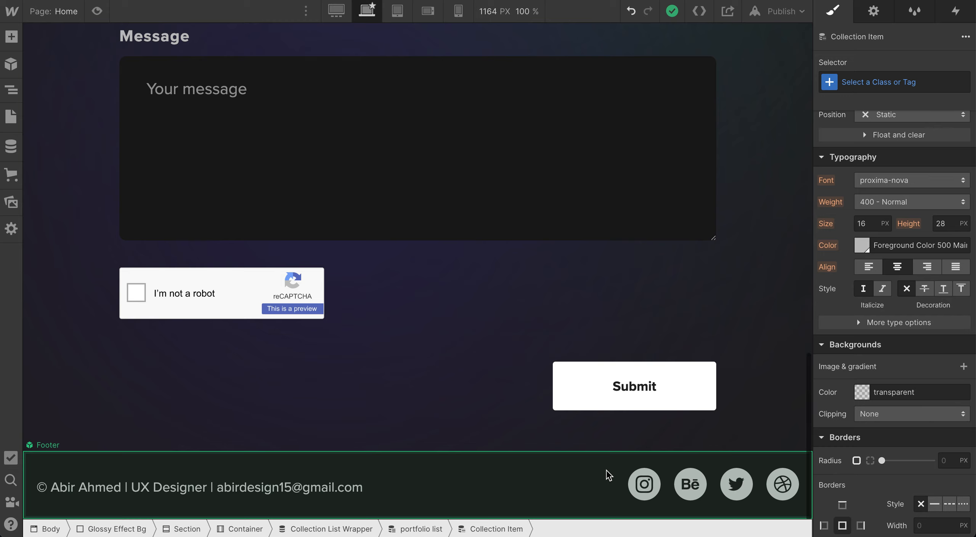
pyautogui.press('super+e')
pyautogui.write('secti')
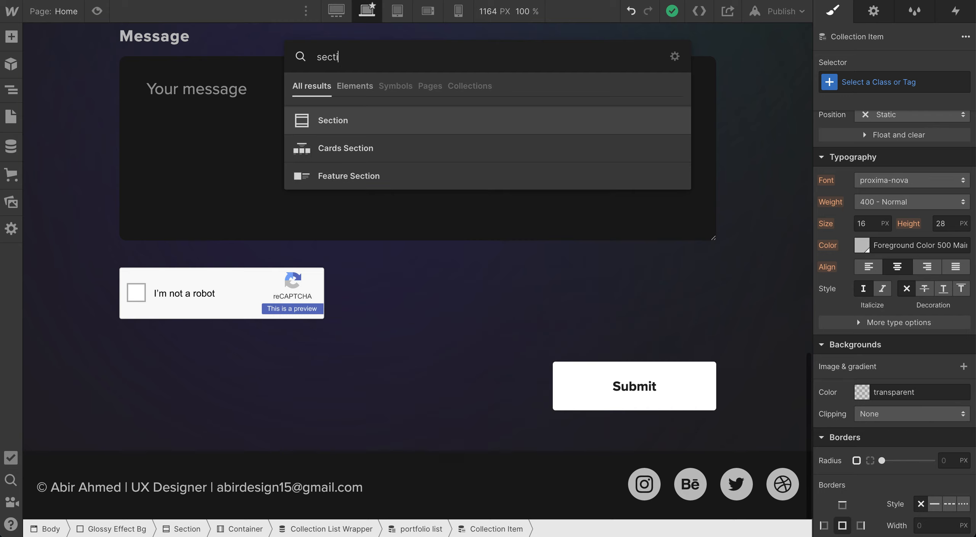
pyautogui.press('Return')
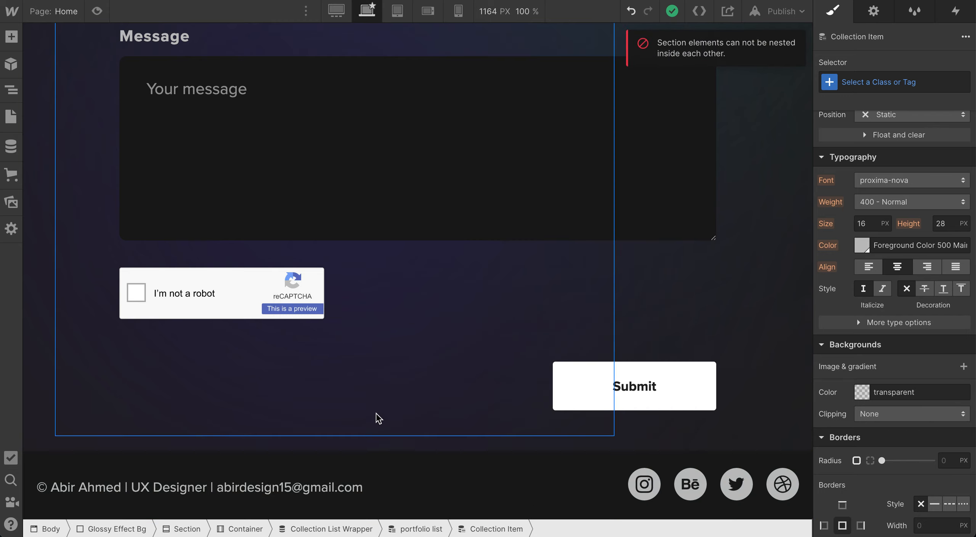
# Show the page's element hierarchy and collapse the three sections inside Glossy Effect Bg.
pyautogui.press('z')
pyautogui.press('z')
pyautogui.press('z')
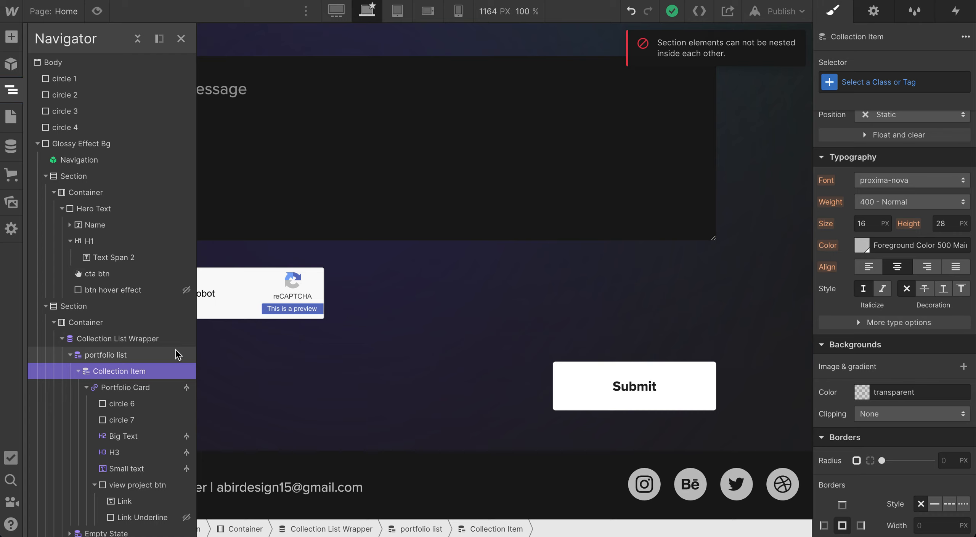
pyautogui.press('z')
pyautogui.click(54, 393)
pyautogui.press('z')
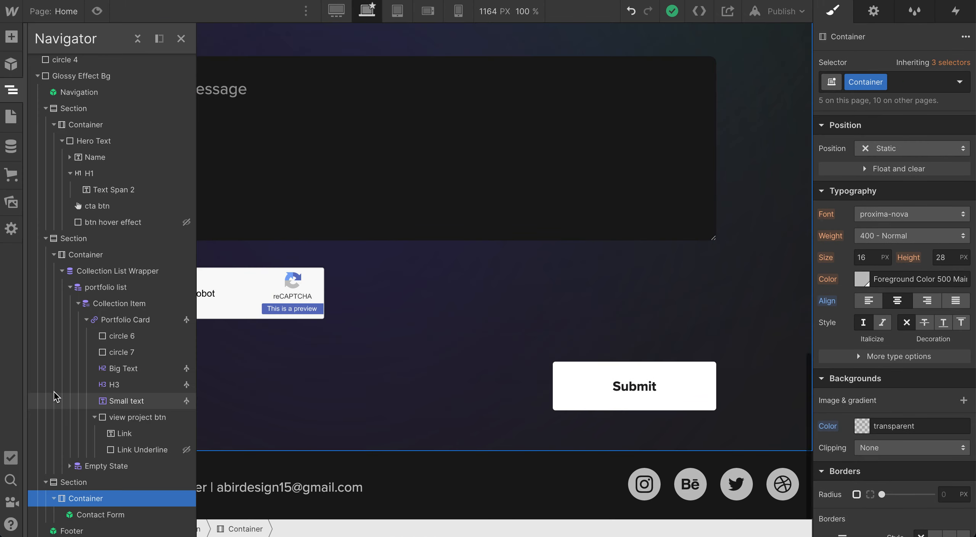
pyautogui.scroll(2, 77, 220)
pyautogui.click(71, 63)
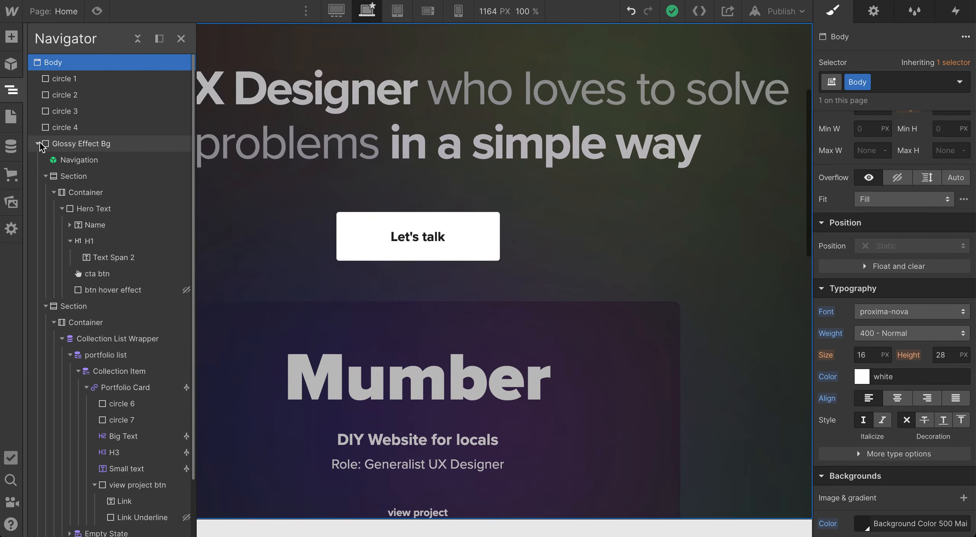
pyautogui.click(37, 144)
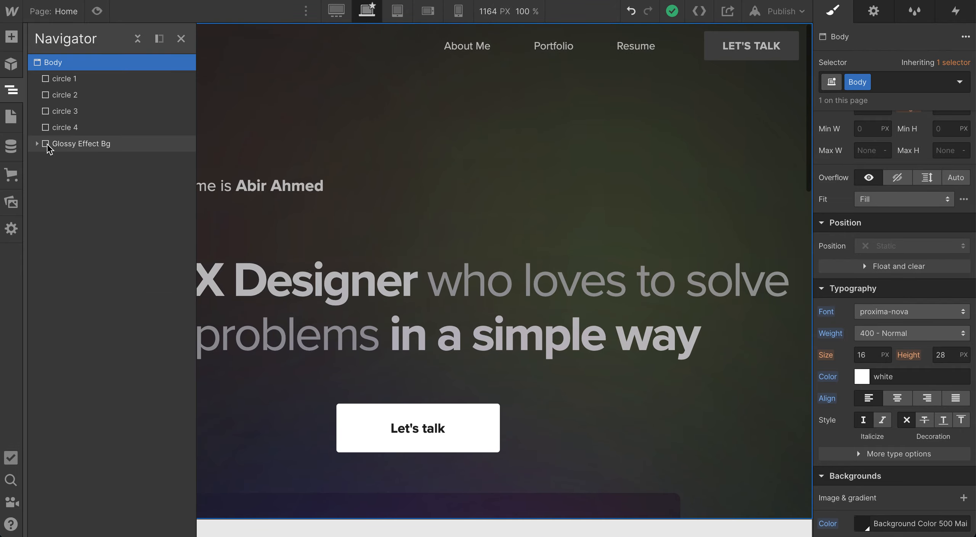
pyautogui.click(38, 143)
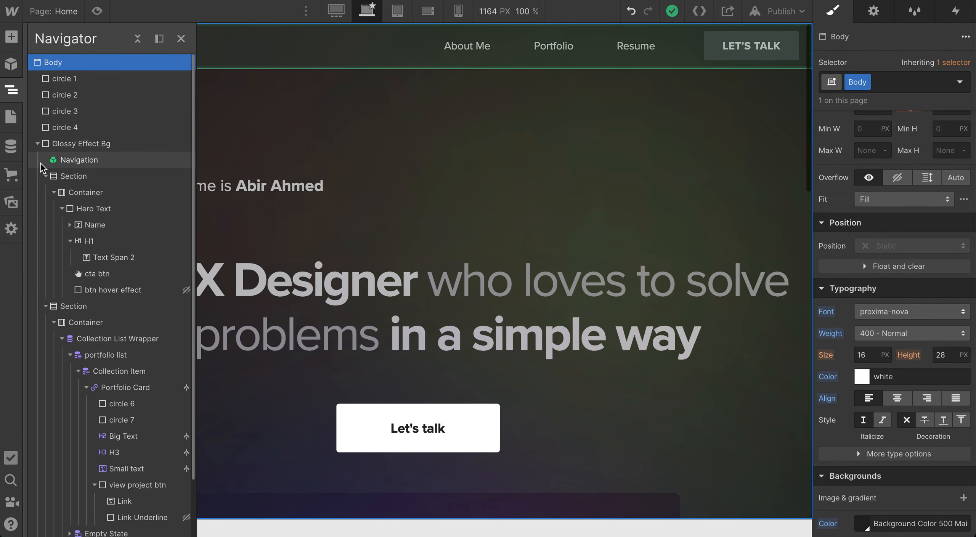
pyautogui.click(45, 176)
pyautogui.click(45, 193)
pyautogui.click(46, 210)
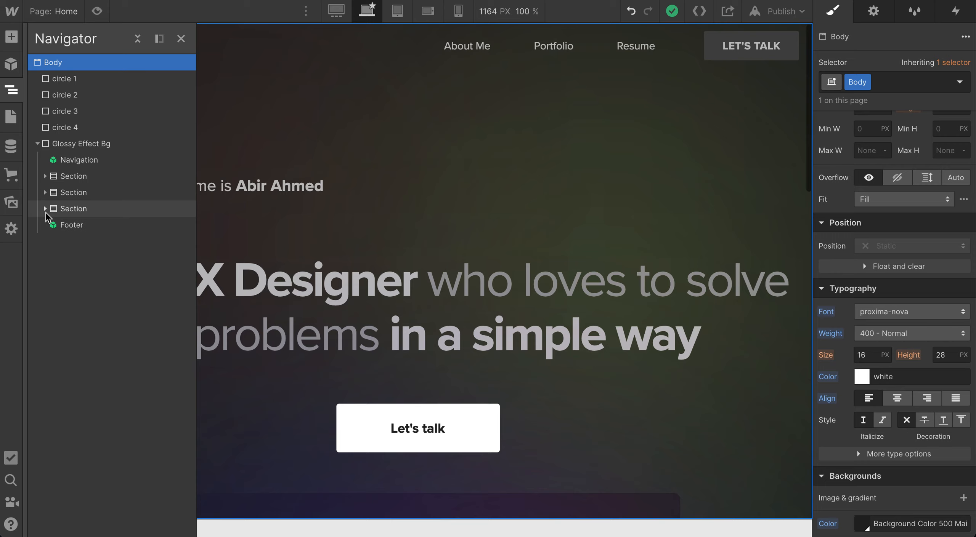
# Insert a new Section inside Glossy Effect Bg, below the footer.
pyautogui.click(61, 144)
pyautogui.scroll(-15, 445, 269)
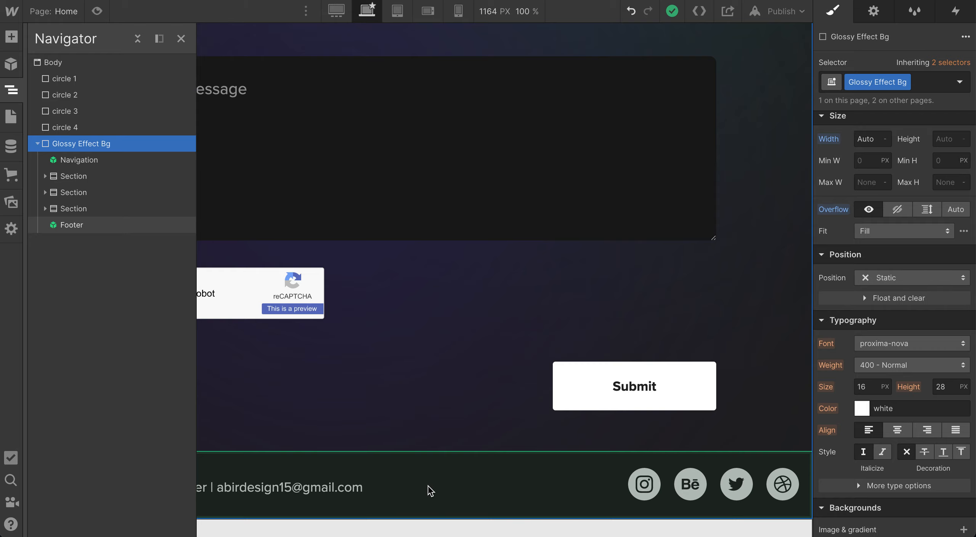
pyautogui.hotkey('ctrl', 'e')
pyautogui.write('sec')
pyautogui.press('Return')
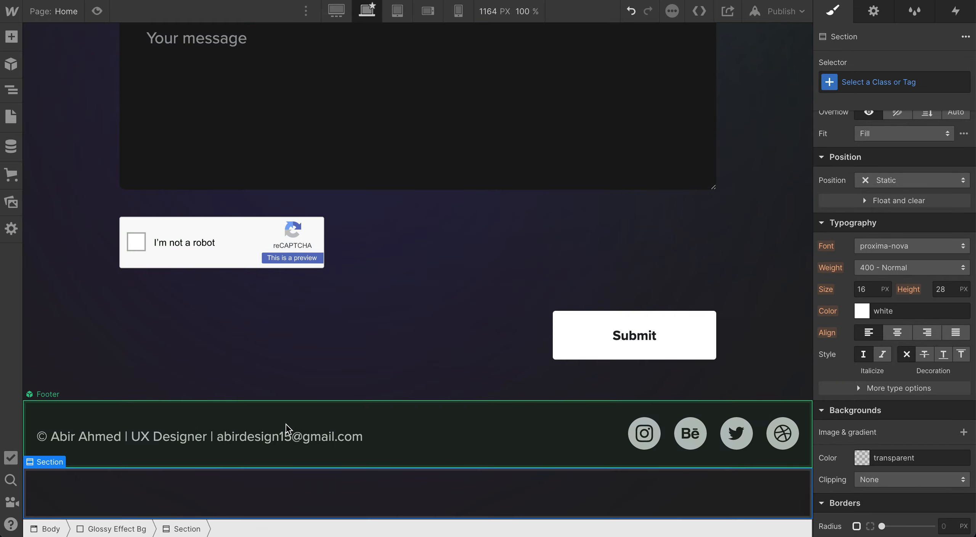
# Insert a Container in the new section and a Div Block inside that container.
pyautogui.hotkey('ctrl', 'e')
pyautogui.write('containe')
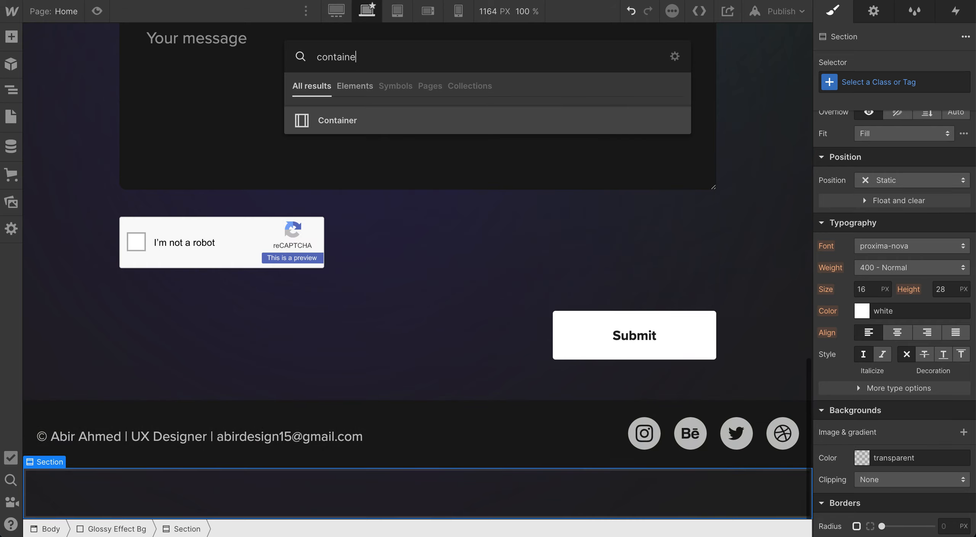
pyautogui.press('Return')
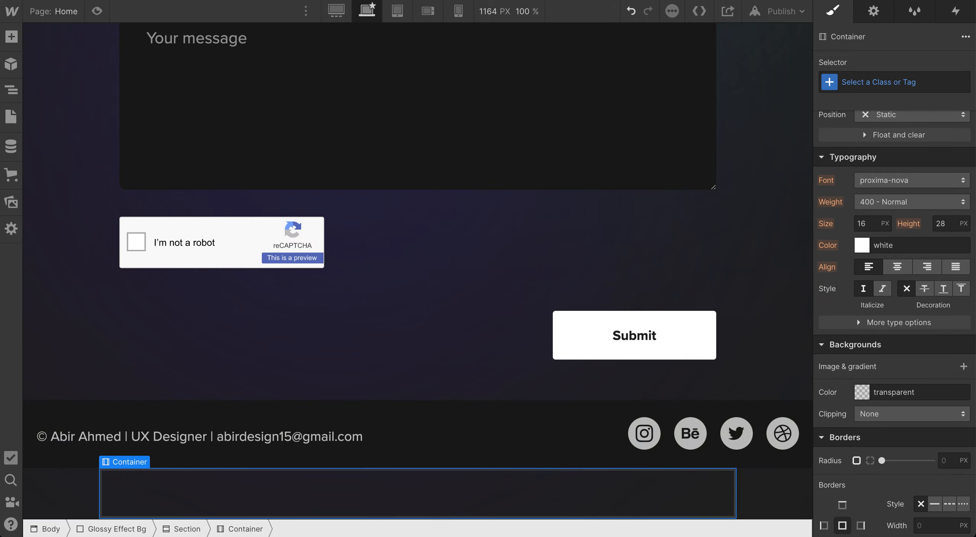
pyautogui.hotkey('ctrl', 'e')
pyautogui.write('div')
pyautogui.press('Return')
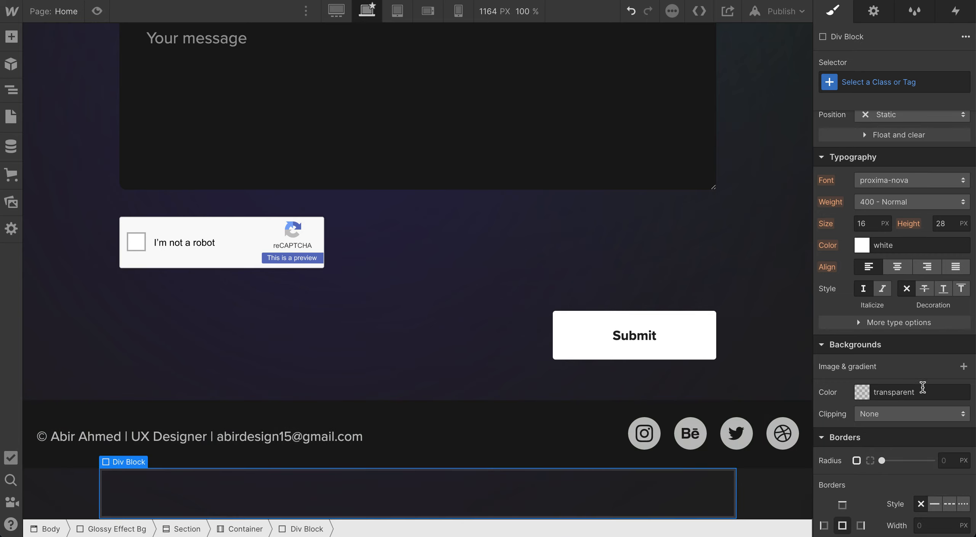
# Give the new div block a top margin of 256 and a bottom margin of 259.
pyautogui.scroll(3, 910, 276)
pyautogui.scroll(5, 910, 276)
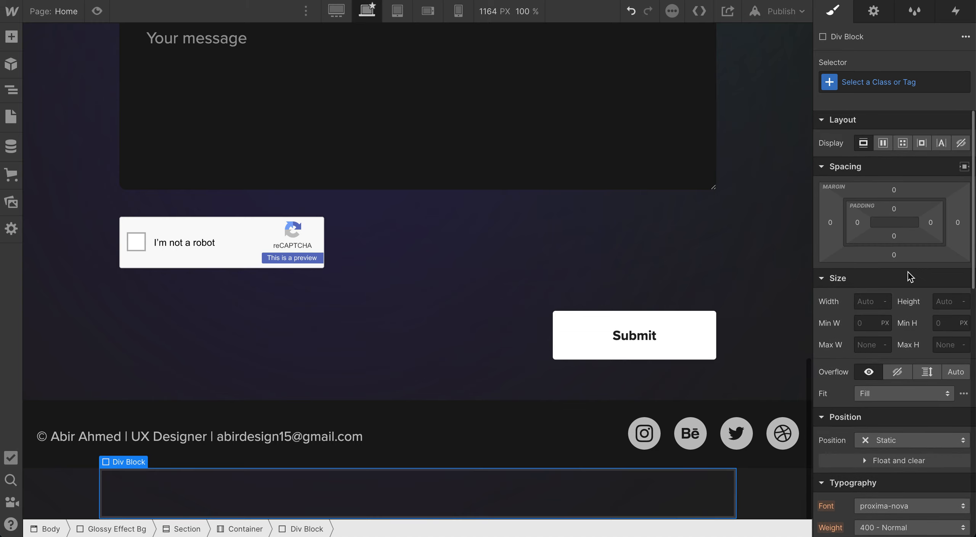
pyautogui.moveTo(896, 191); pyautogui.dragTo(935, 17)
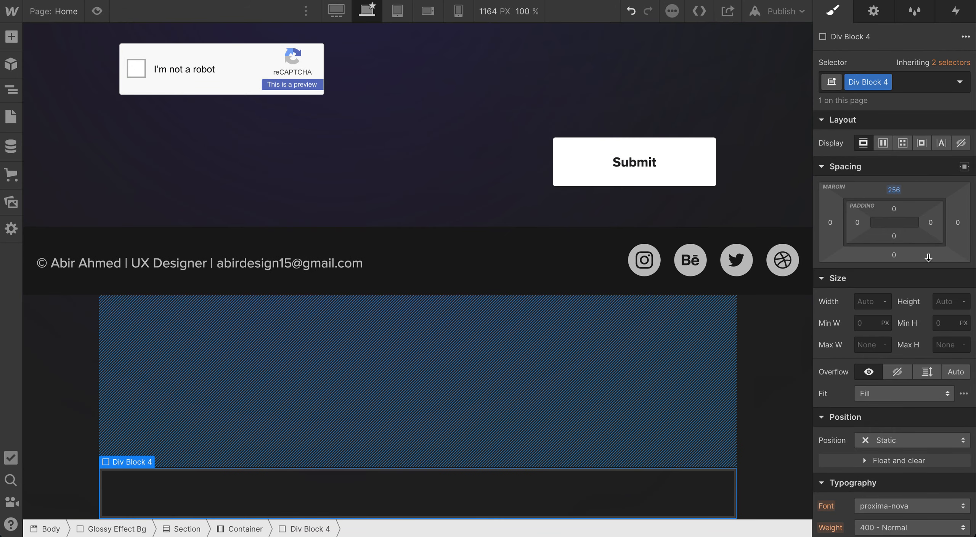
pyautogui.moveTo(892, 255); pyautogui.dragTo(888, 431)
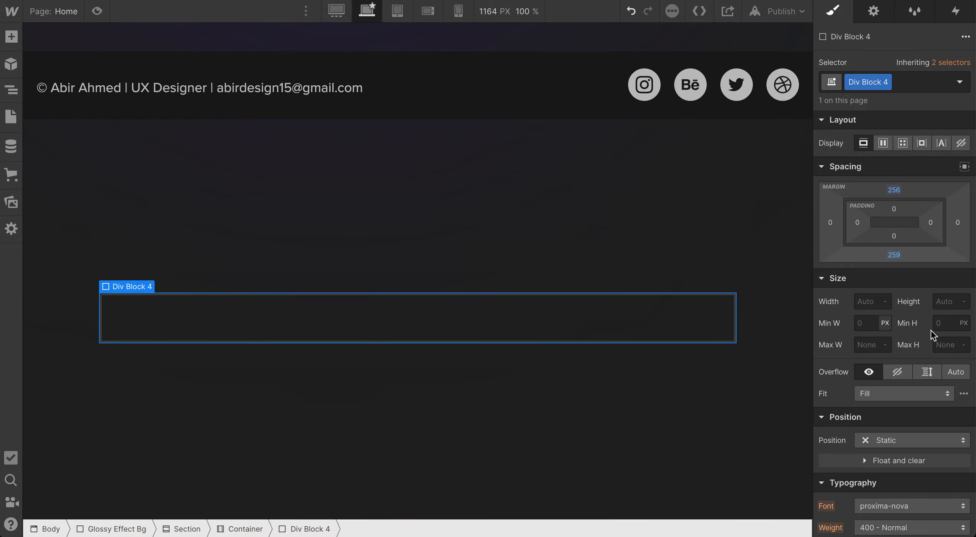
# Size the div block to 500 × 500 px and centre it horizontally with Auto side margins.
pyautogui.click(869, 302)
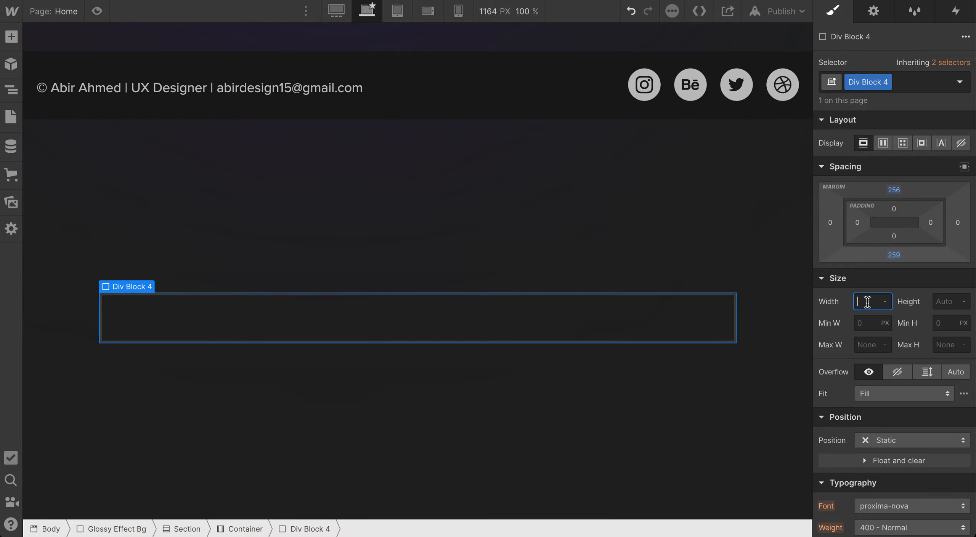
pyautogui.write('500')
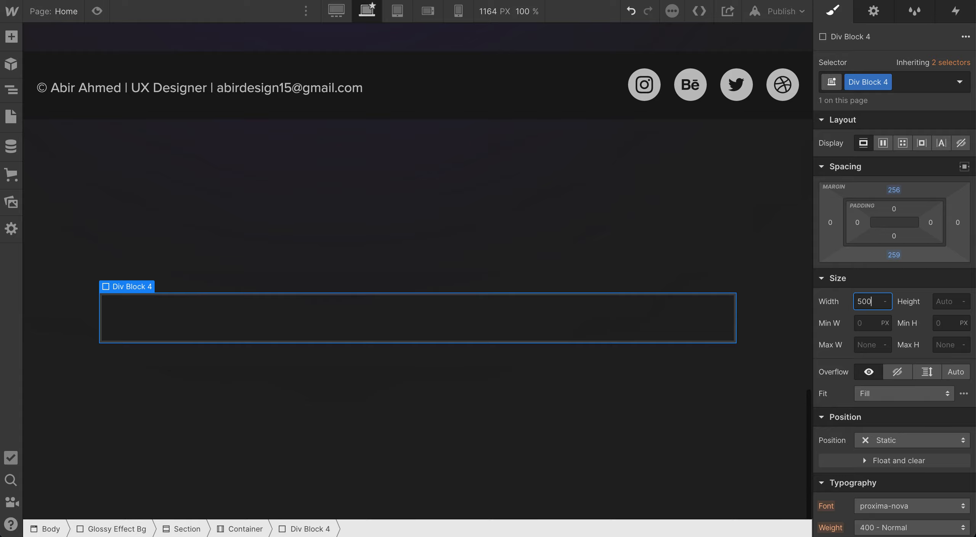
pyautogui.press('Tab')
pyautogui.write('500')
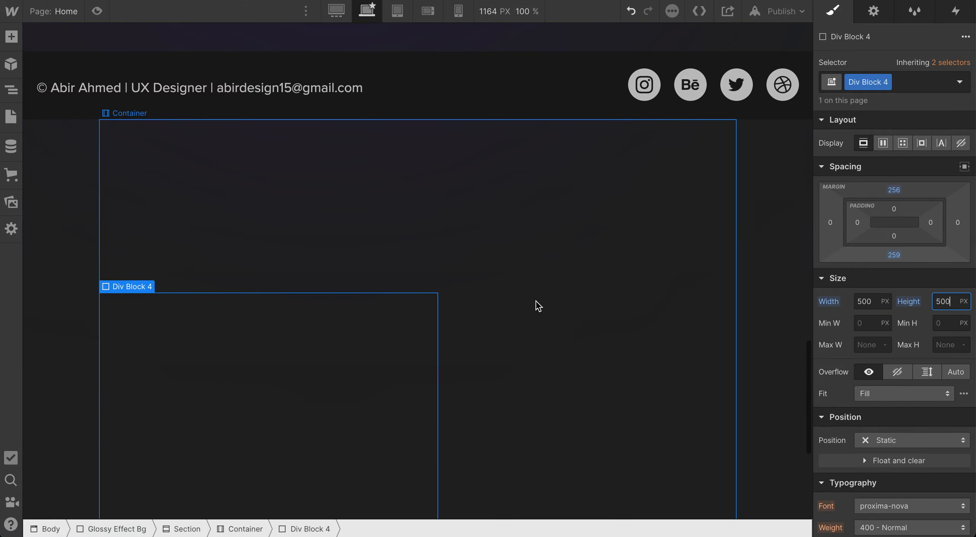
pyautogui.scroll(-5, 535, 305)
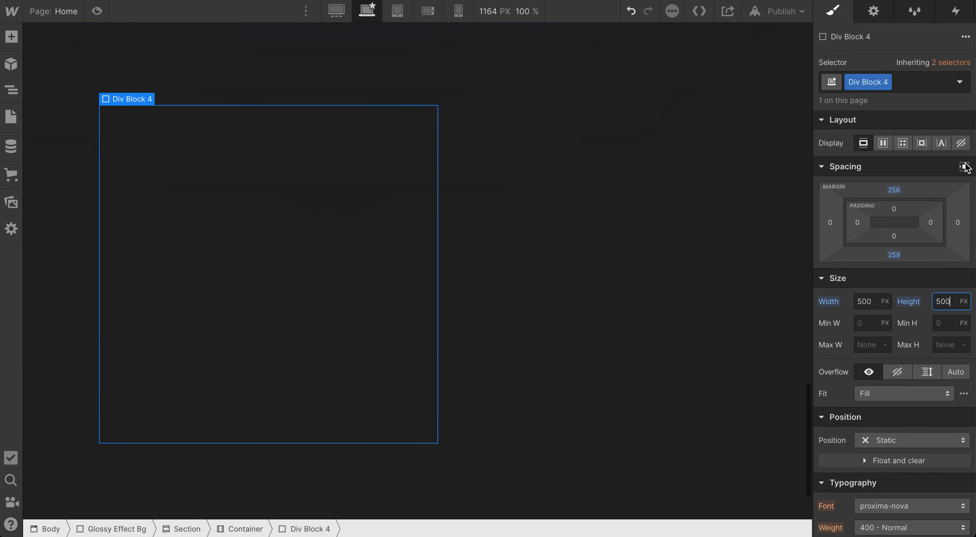
pyautogui.click(964, 167)
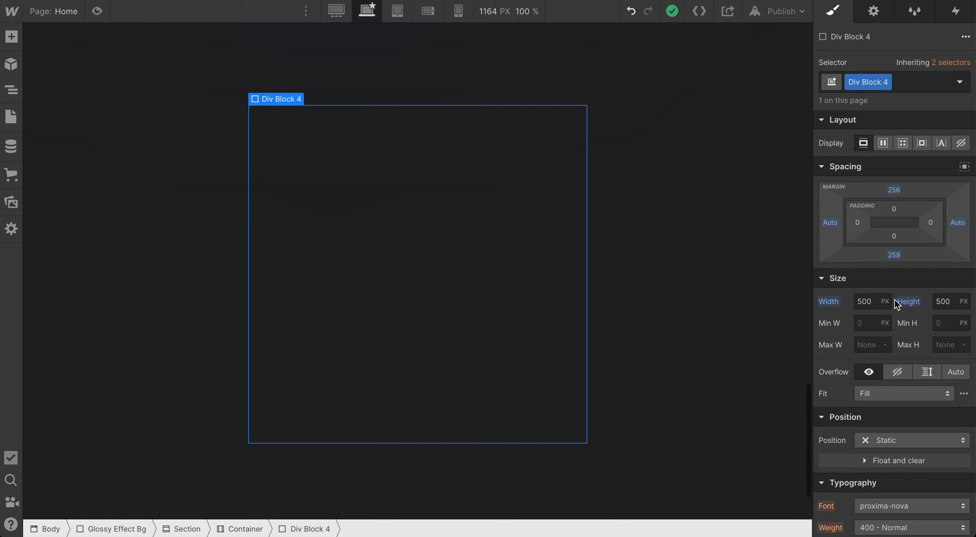
# Set the div block's background colour to yellow, #cfbd32.
pyautogui.scroll(-7, 895, 302)
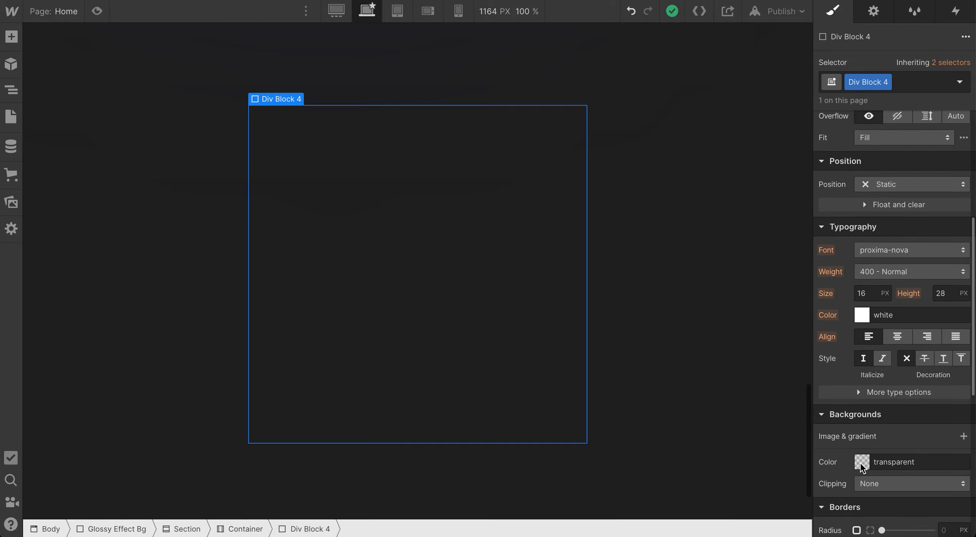
pyautogui.click(862, 462)
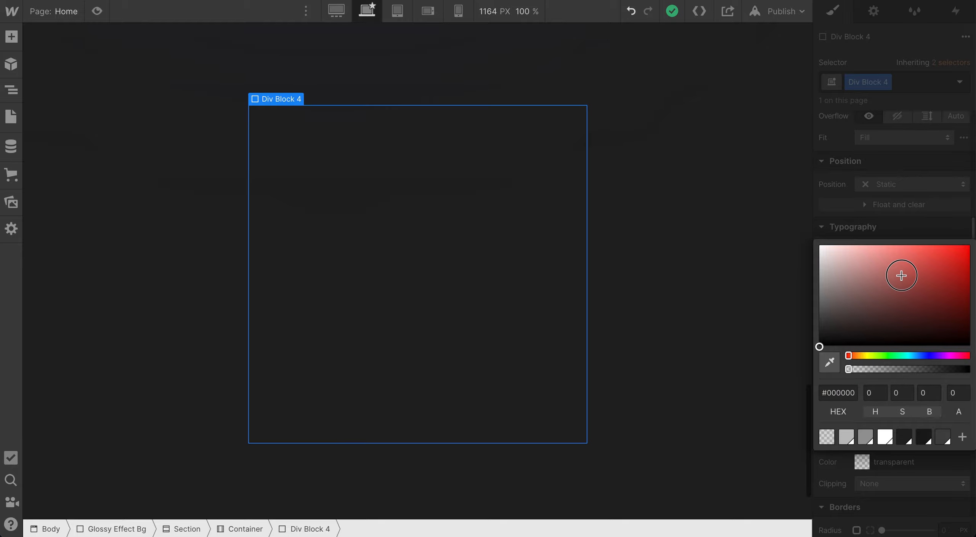
pyautogui.click(920, 275)
pyautogui.moveTo(933, 266); pyautogui.dragTo(934, 264)
pyautogui.moveTo(853, 355); pyautogui.dragTo(864, 356)
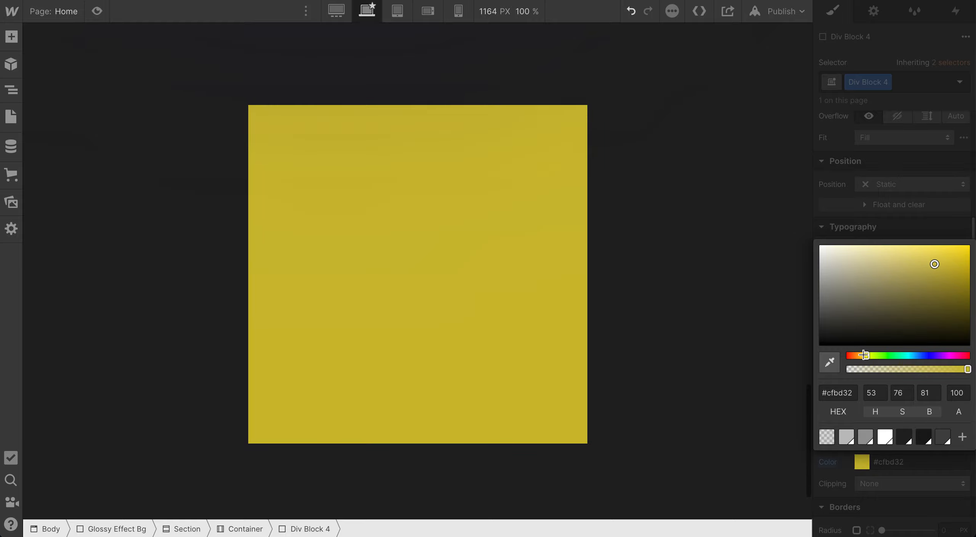
pyautogui.click(668, 353)
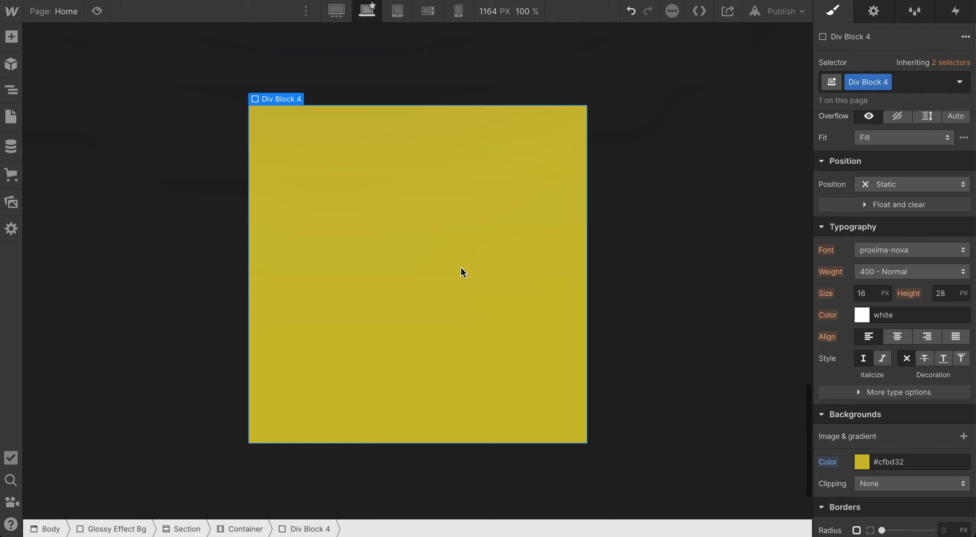
# Insert a Heading element inside the yellow div block, keeping its type as H1.
pyautogui.press('super+e')
pyautogui.write('head')
pyautogui.press('Return')
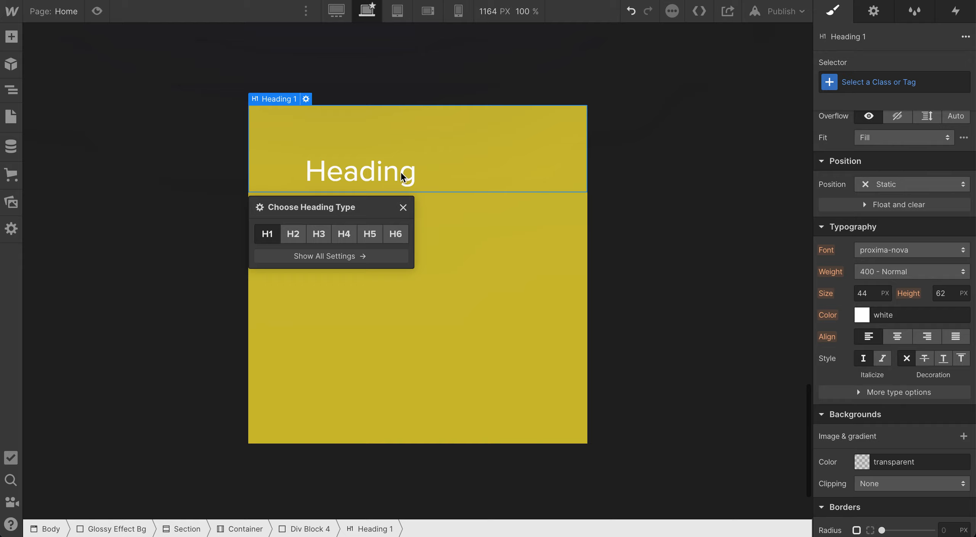
pyautogui.scroll(5, 921, 157)
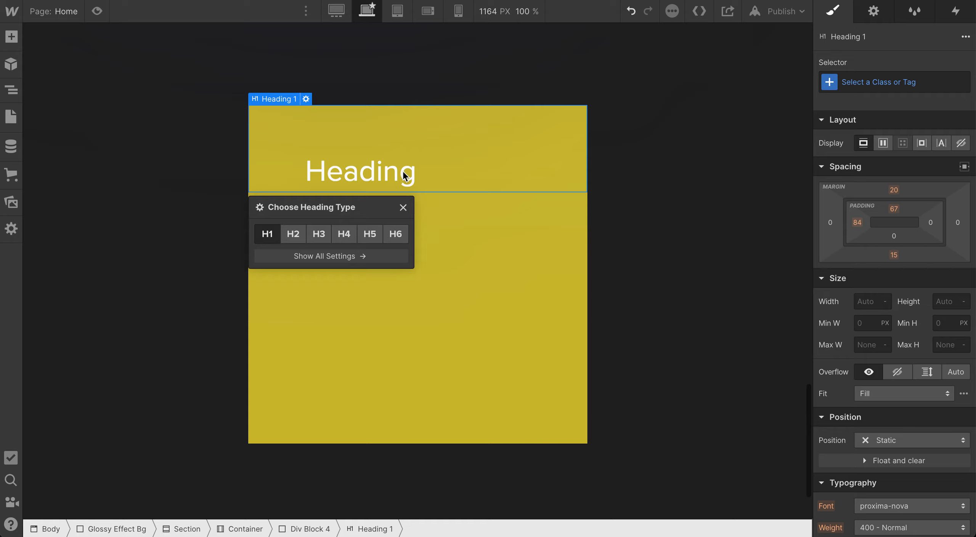
pyautogui.click(403, 207)
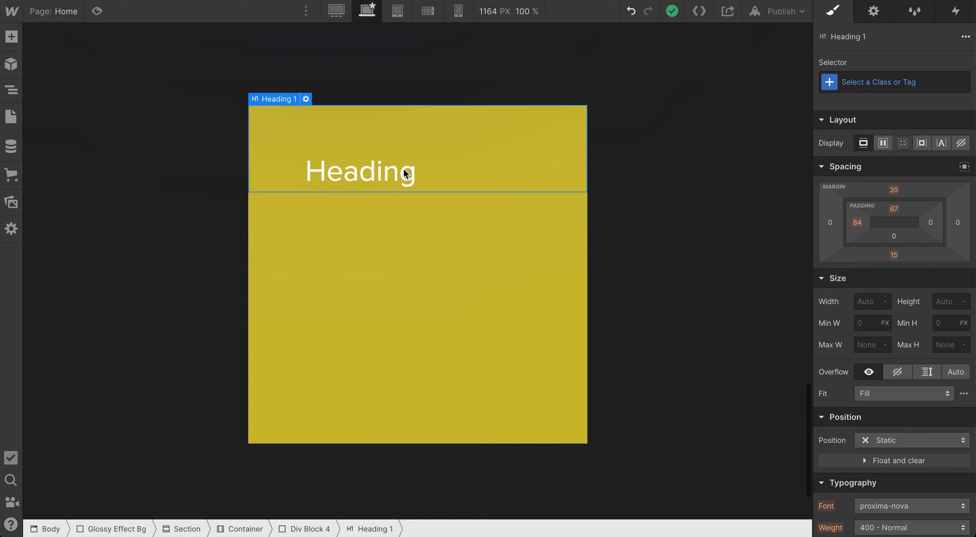
# Set the new heading's text colour to red, #db2121.
pyautogui.scroll(-1, 463, 229)
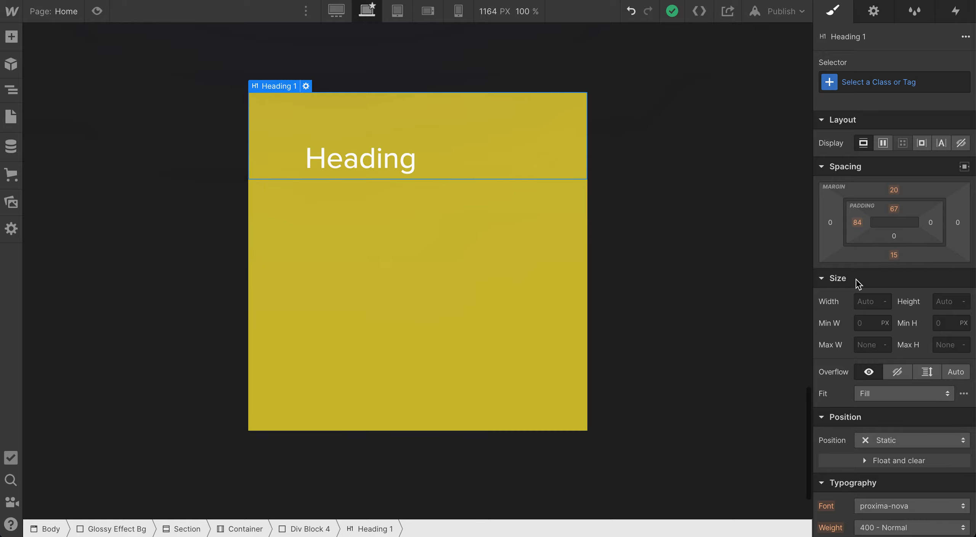
pyautogui.scroll(-4, 856, 284)
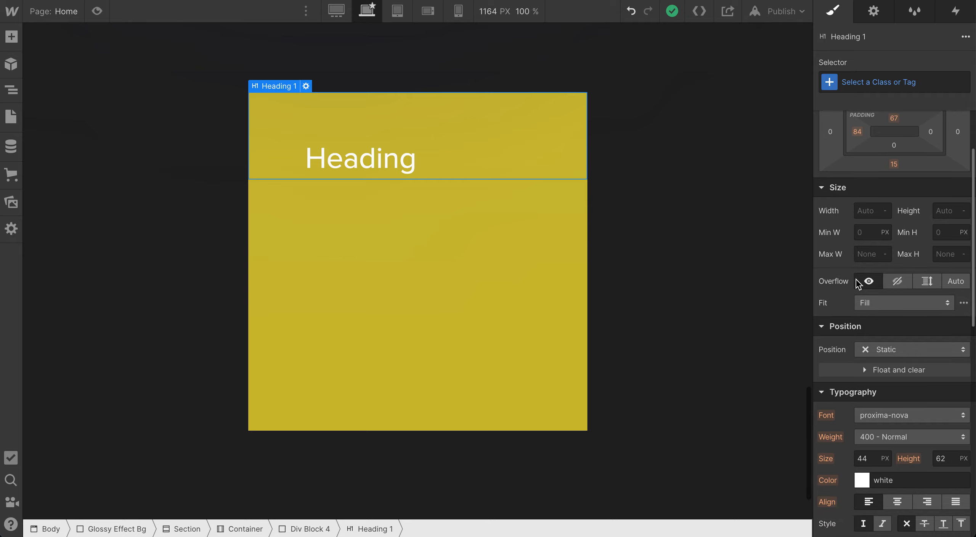
pyautogui.scroll(-1, 856, 284)
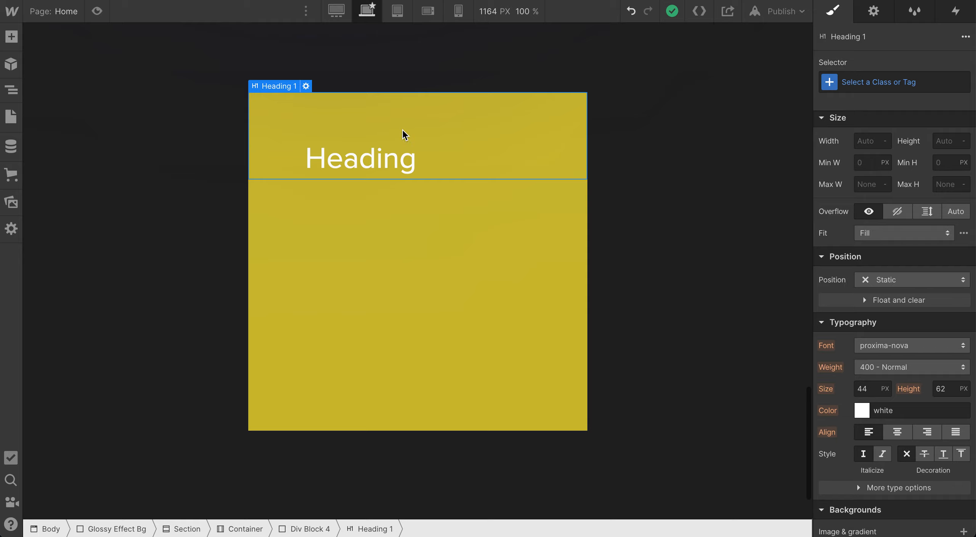
pyautogui.click(856, 408)
pyautogui.moveTo(957, 202); pyautogui.dragTo(948, 183)
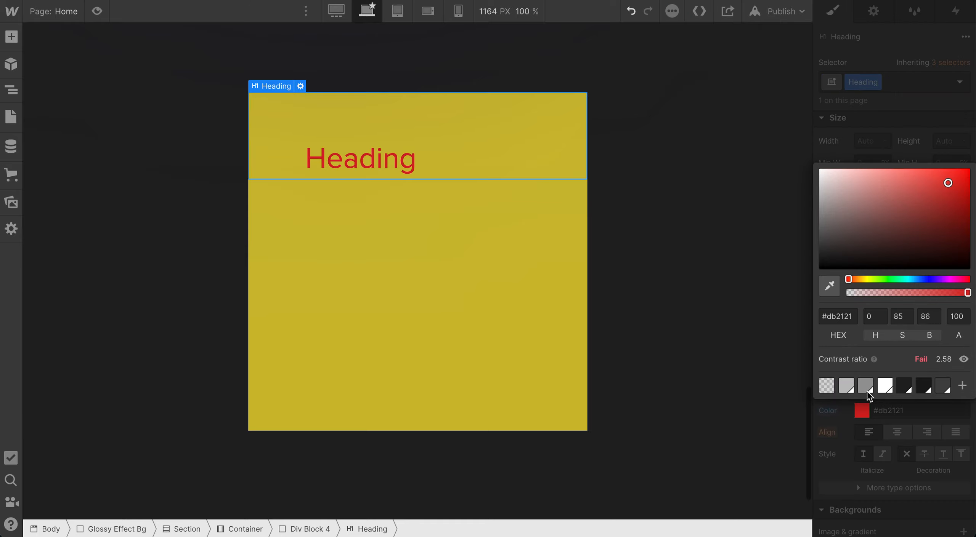
pyautogui.click(863, 412)
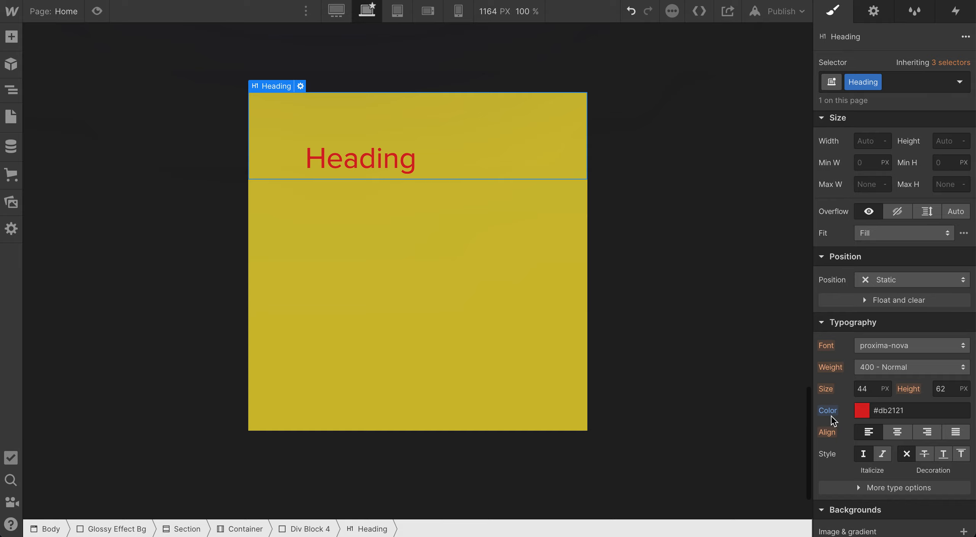
# Undo the heading's red text colour and set the parent div block's text colour to purple, #735df1.
pyautogui.hotkey('ctrl', 'z')
pyautogui.hotkey('ctrl', 'z')
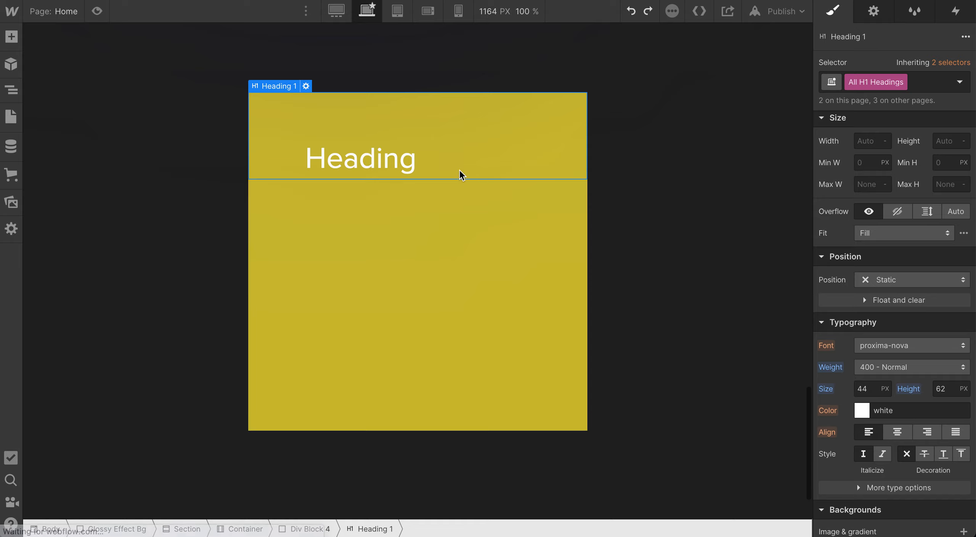
pyautogui.click(446, 310)
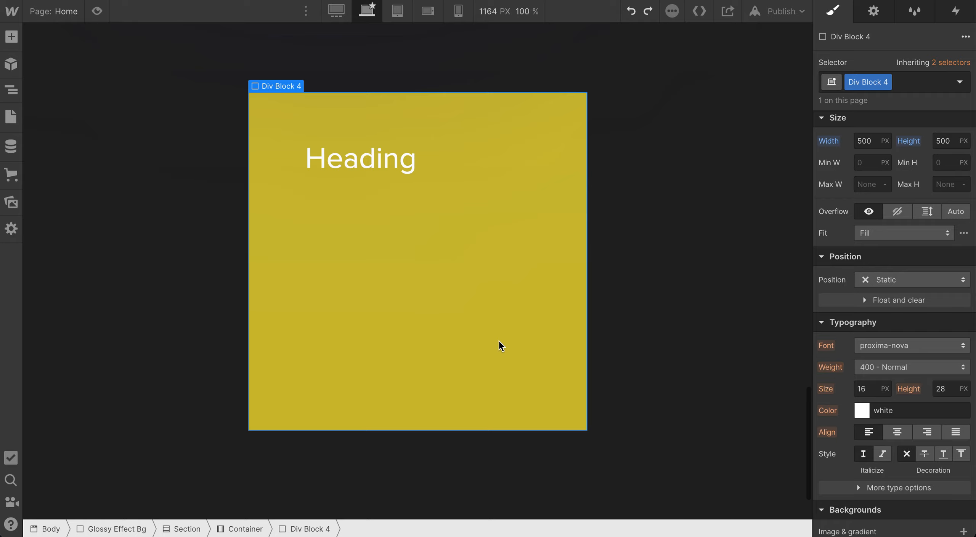
pyautogui.scroll(-3, 930, 328)
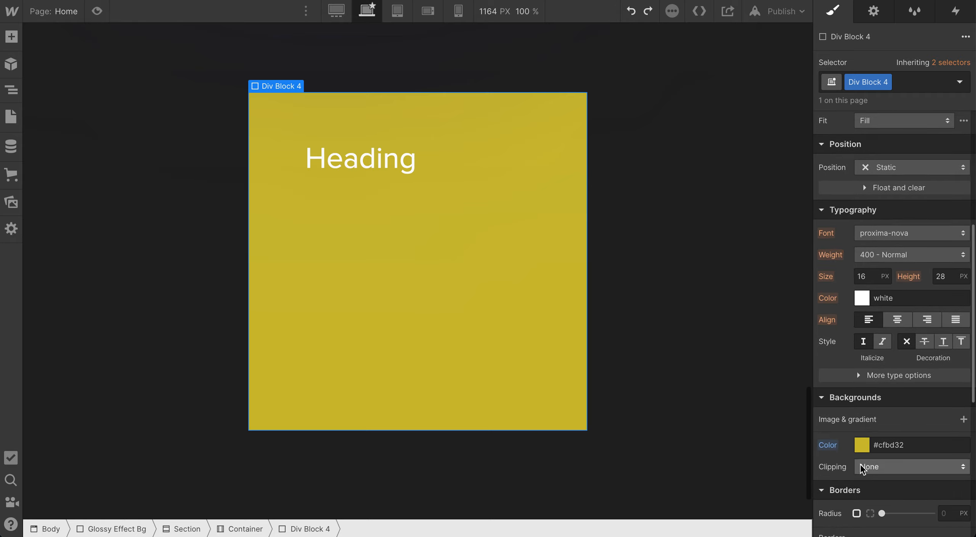
pyautogui.click(861, 298)
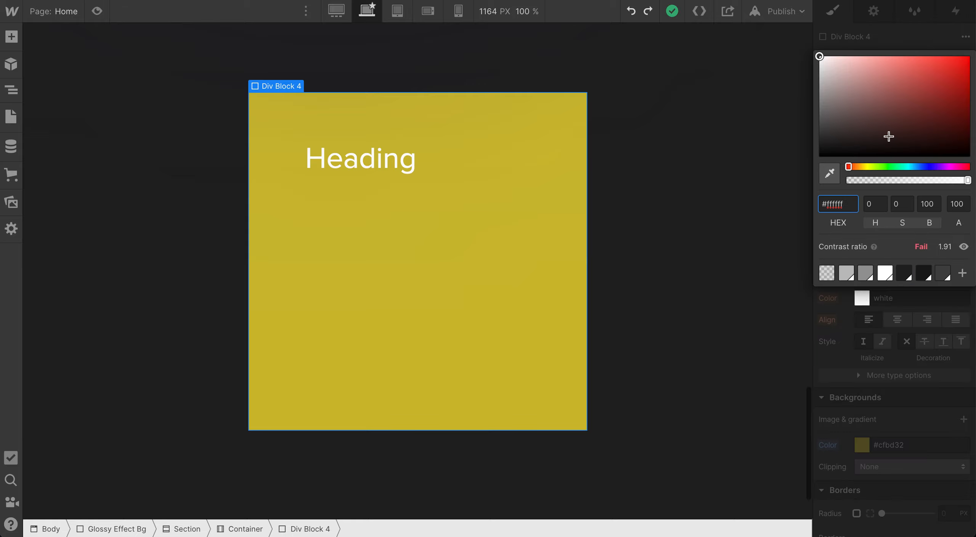
pyautogui.moveTo(870, 168); pyautogui.dragTo(897, 167)
pyautogui.moveTo(915, 99); pyautogui.dragTo(912, 62)
pyautogui.moveTo(899, 166); pyautogui.dragTo(931, 168)
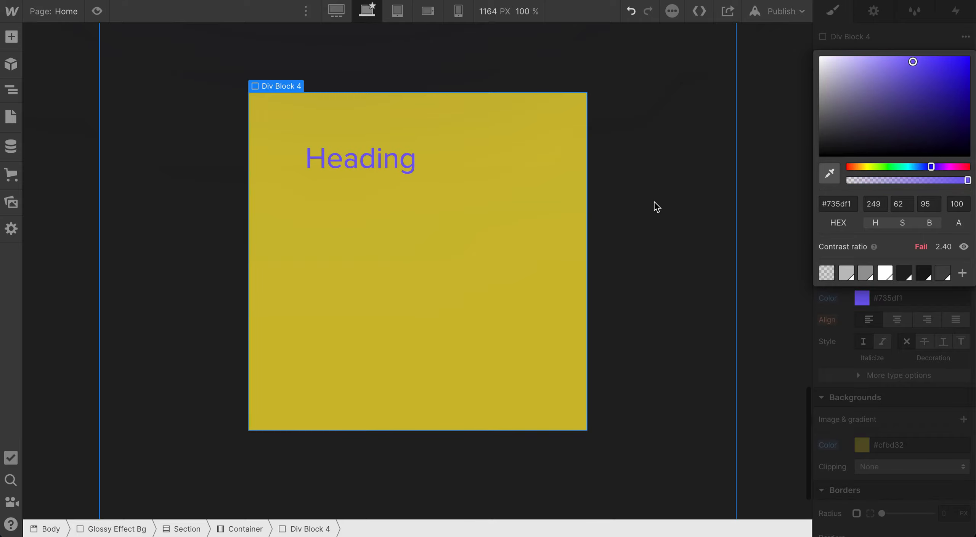
pyautogui.click(654, 207)
pyautogui.click(623, 229)
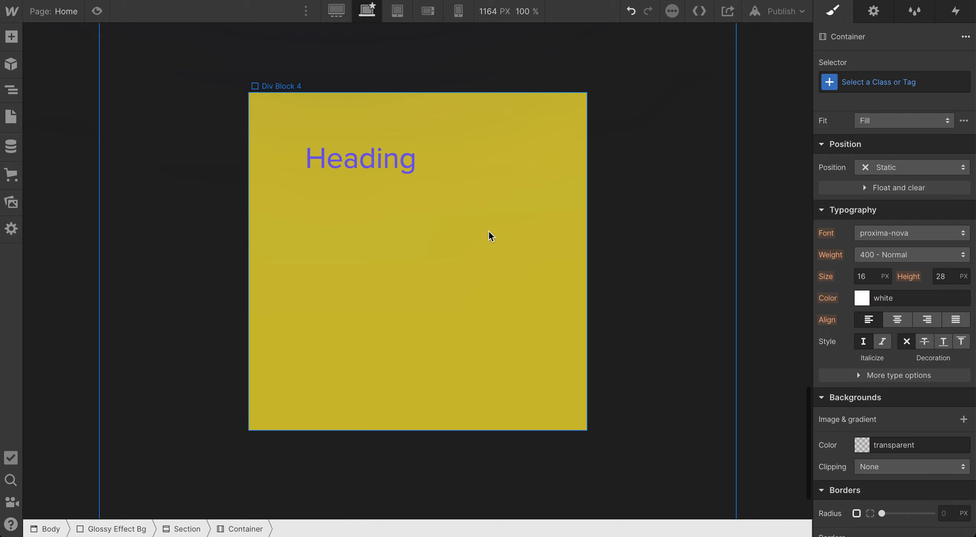
# Set the background colour of the div block's Hover state to blue, #32a5cf.
pyautogui.click(398, 149)
pyautogui.click(442, 244)
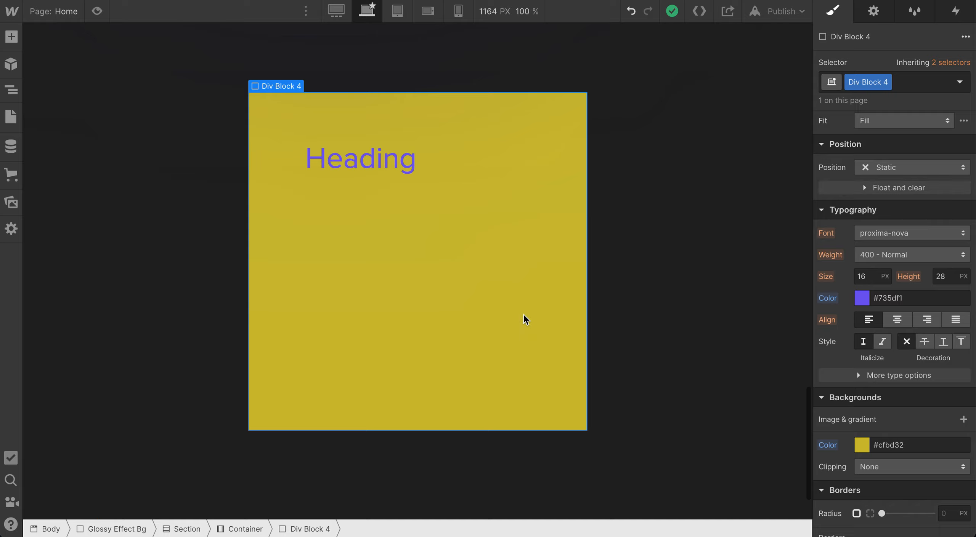
pyautogui.click(960, 82)
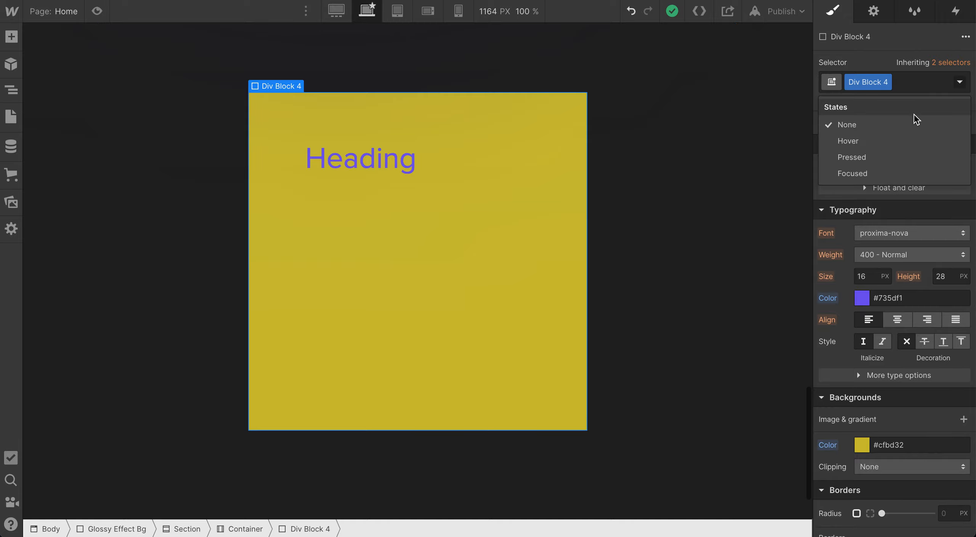
pyautogui.click(891, 141)
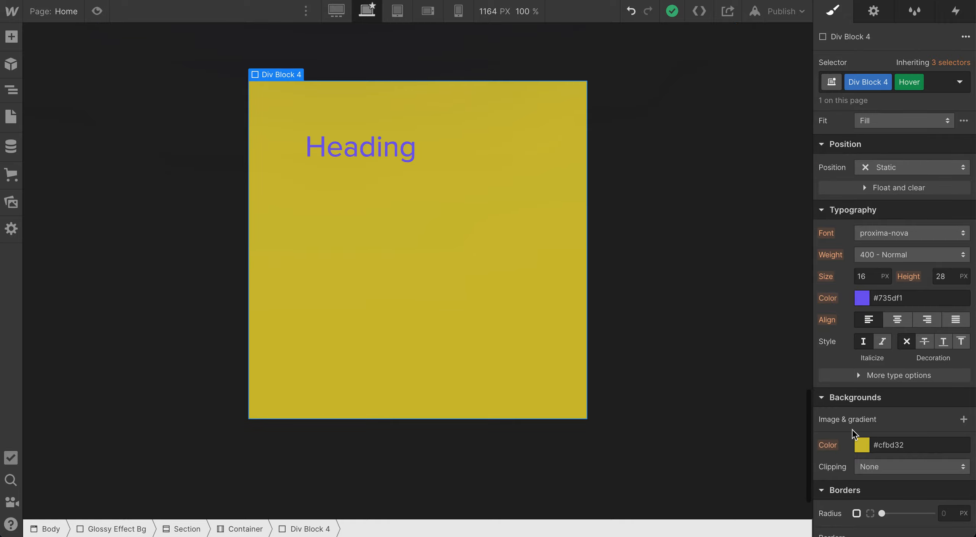
pyautogui.click(862, 445)
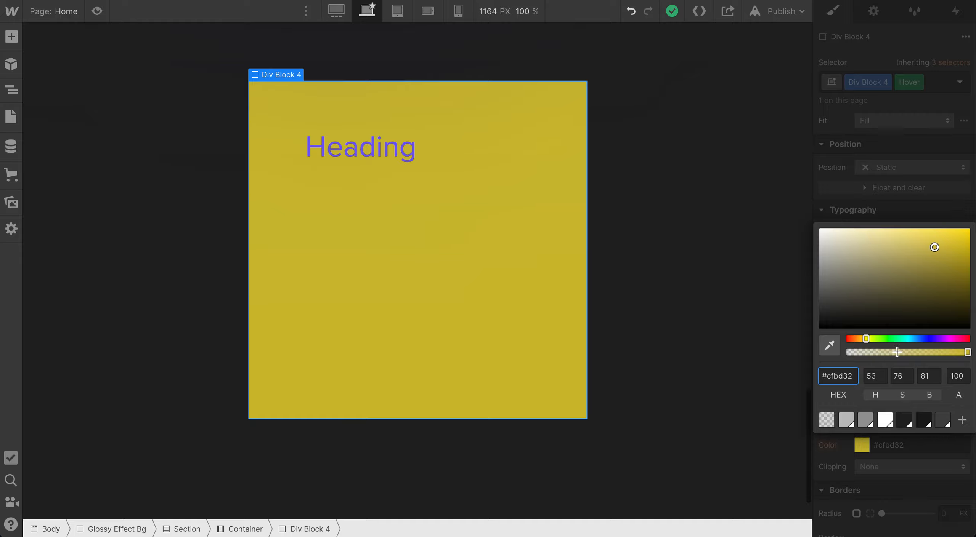
pyautogui.moveTo(866, 340); pyautogui.dragTo(910, 337)
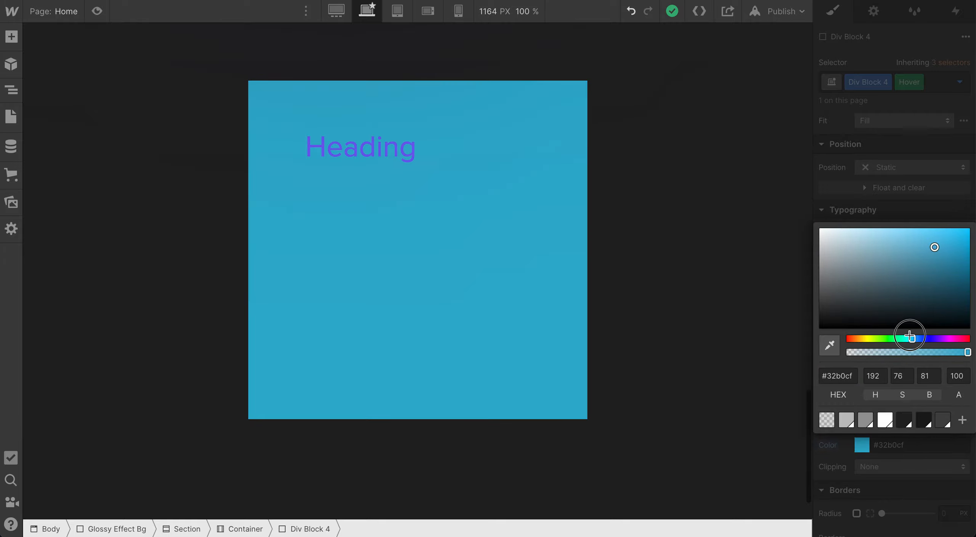
pyautogui.click(375, 148)
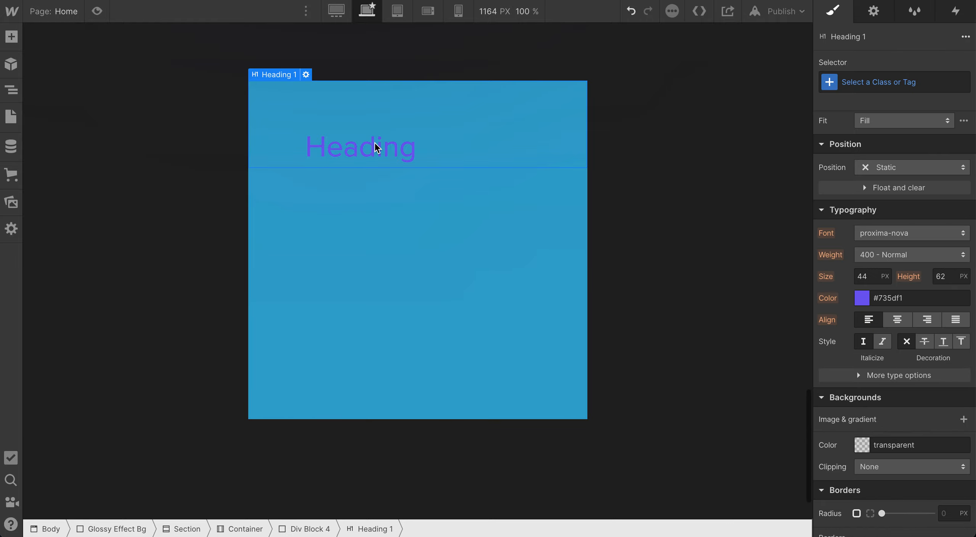
# Set the text colour of the div block's Hover state to light green, #9df15d.
pyautogui.click(457, 208)
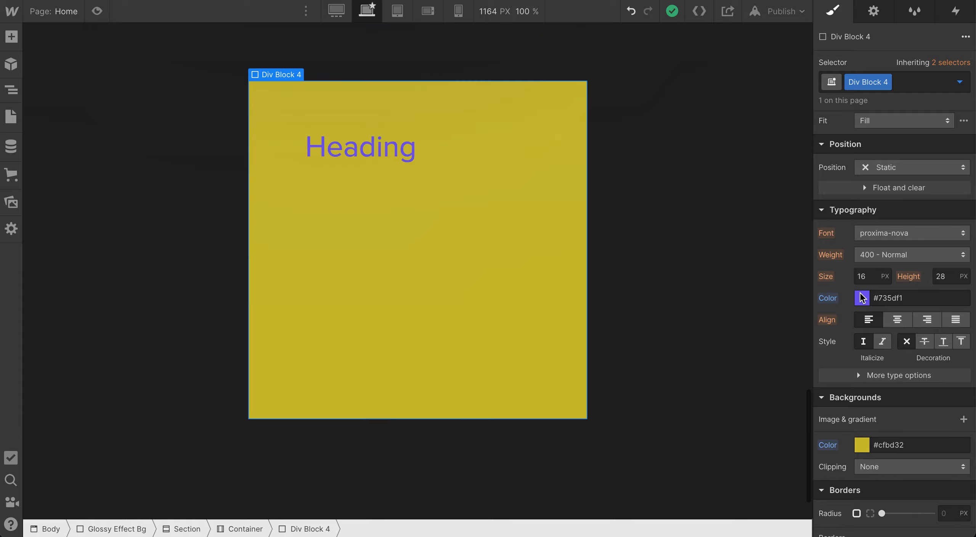
pyautogui.click(961, 84)
pyautogui.click(912, 141)
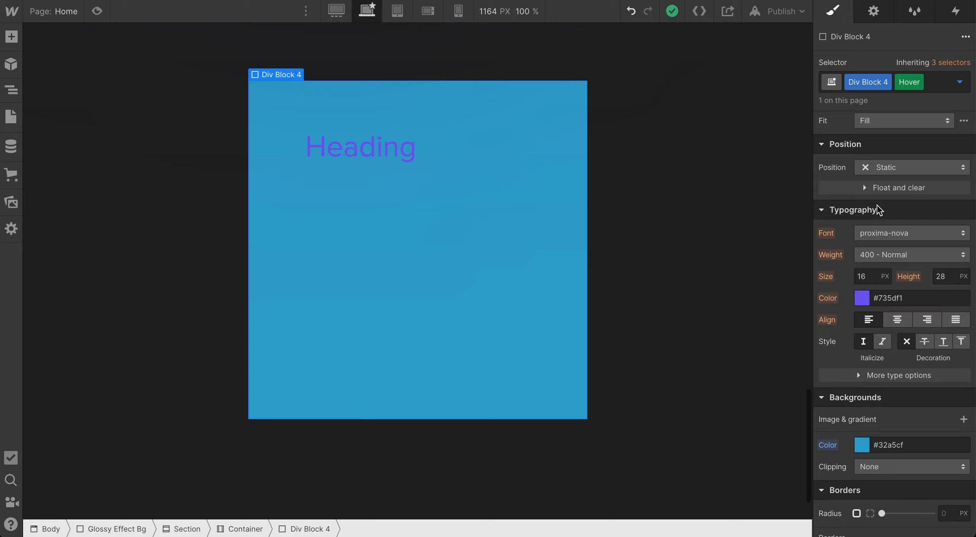
pyautogui.click(862, 299)
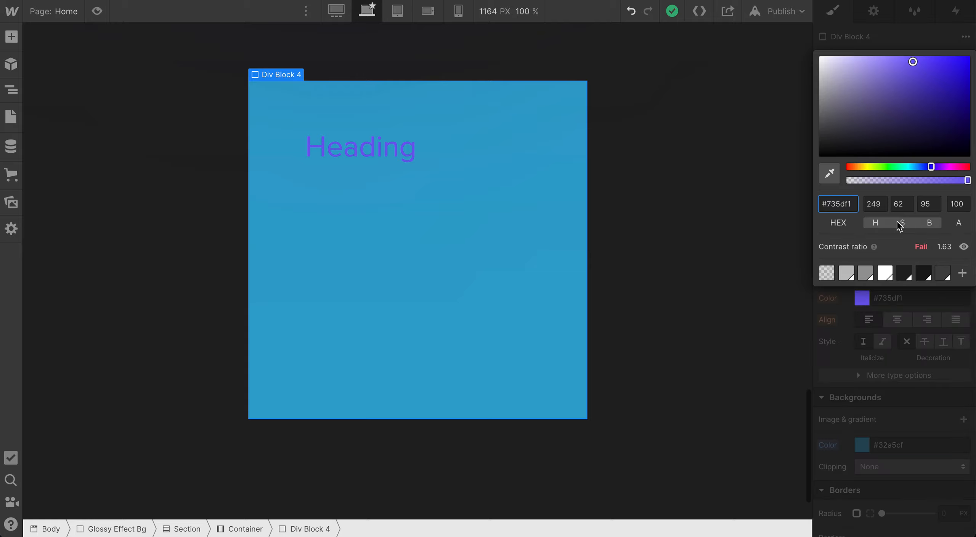
pyautogui.moveTo(931, 167); pyautogui.dragTo(879, 174)
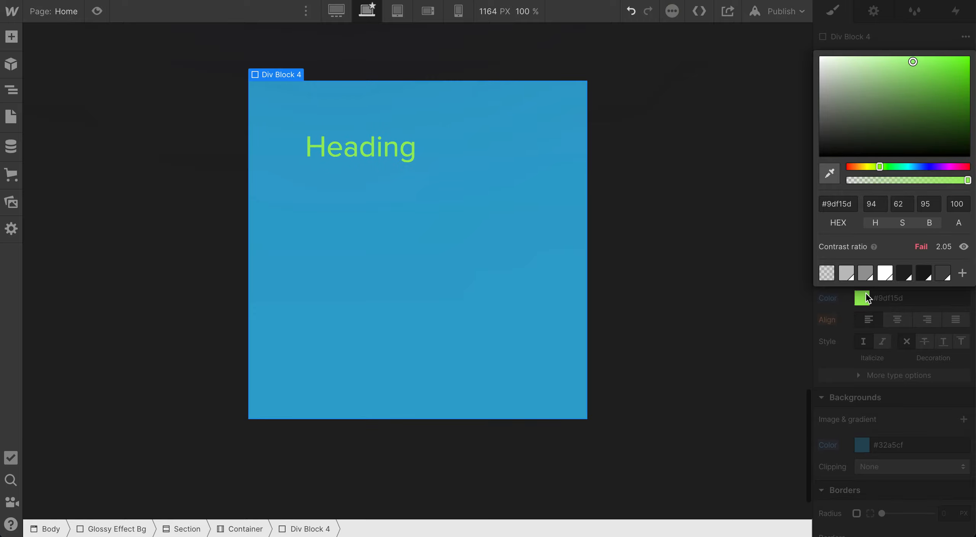
pyautogui.click(861, 301)
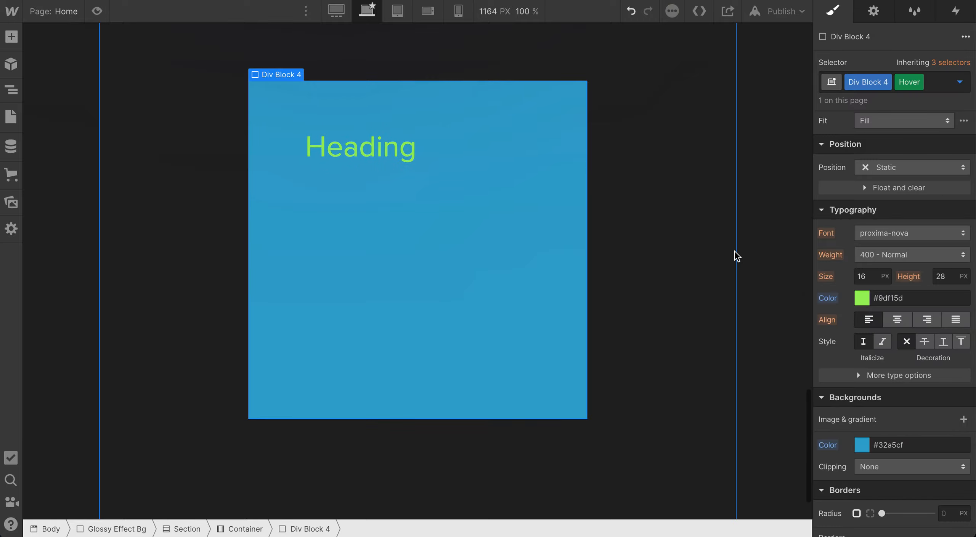
pyautogui.press('Escape')
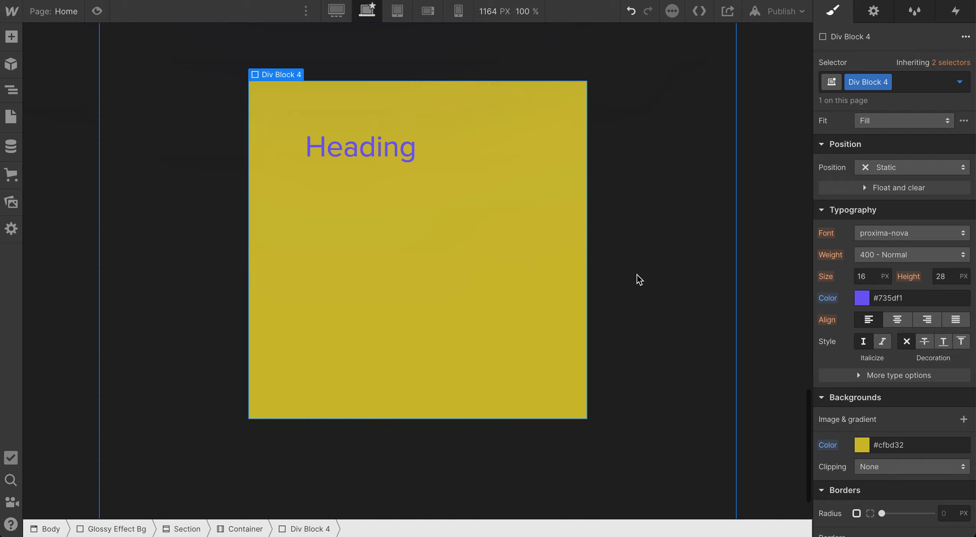
# Give the heading its own text colour, turquoise green #5df1b3, directly on the H1 element.
pyautogui.click(392, 154)
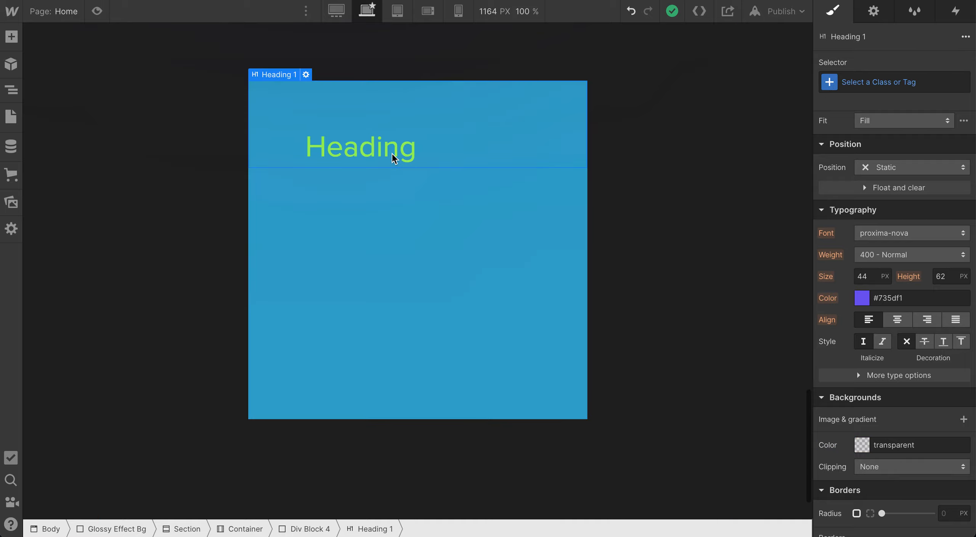
pyautogui.click(861, 298)
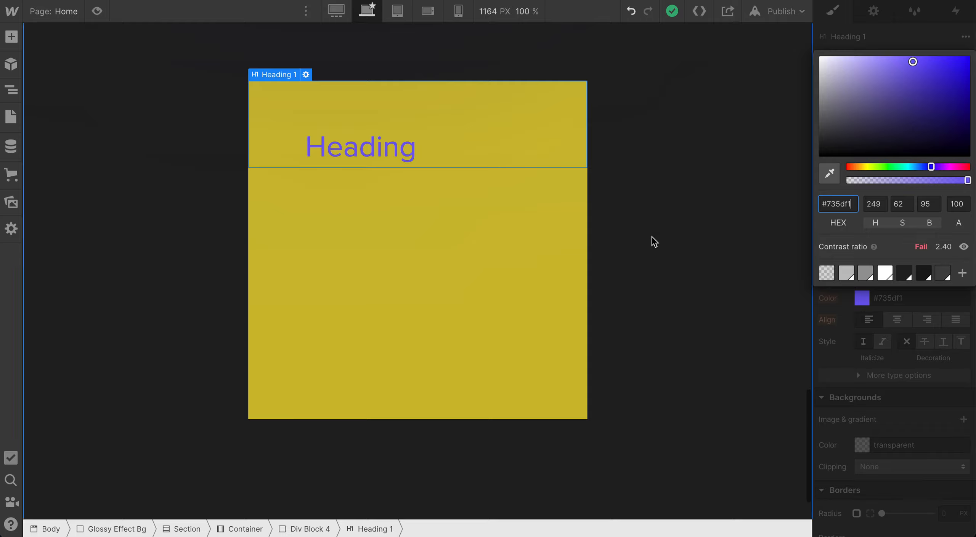
pyautogui.moveTo(931, 166); pyautogui.dragTo(900, 167)
pyautogui.click(864, 302)
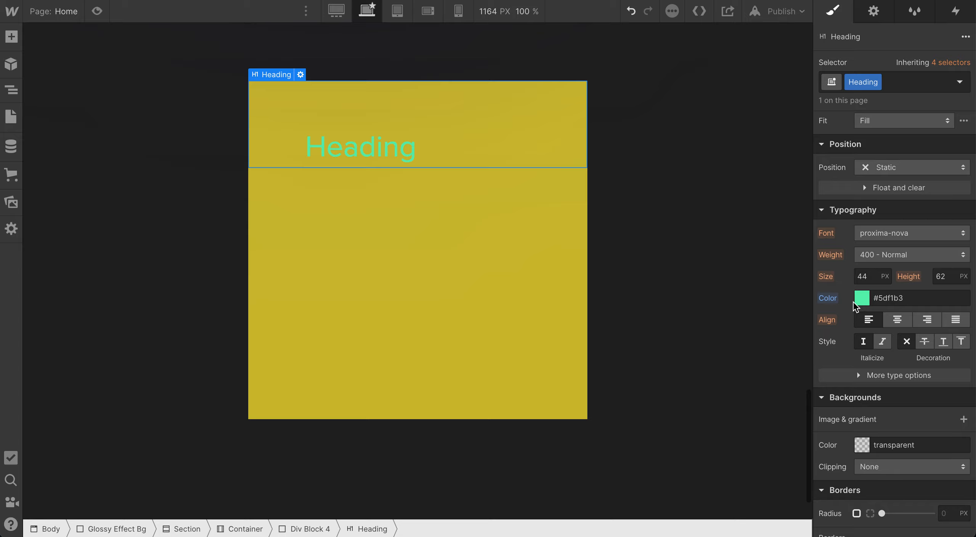
# Inspect the div block's state options and its own text colour setting.
pyautogui.click(488, 304)
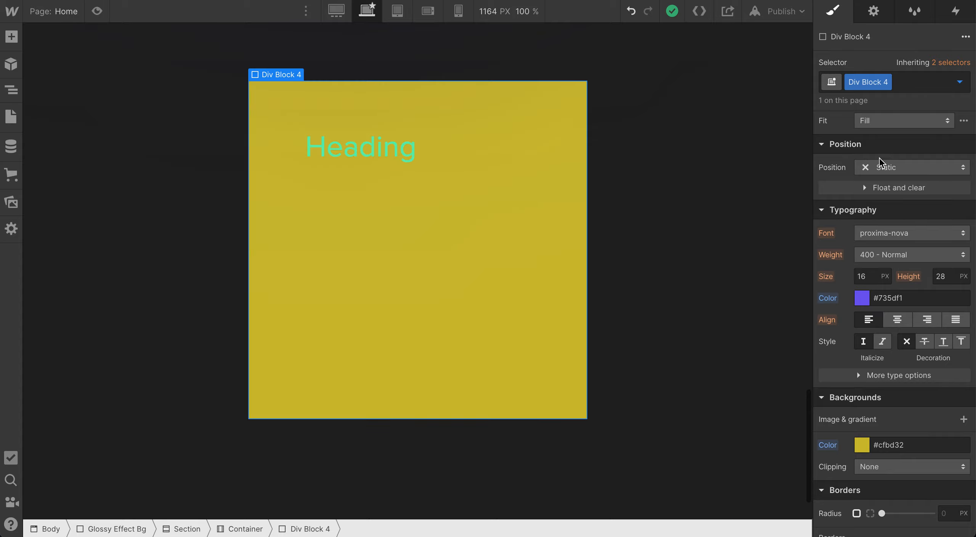
pyautogui.click(959, 82)
pyautogui.click(959, 82)
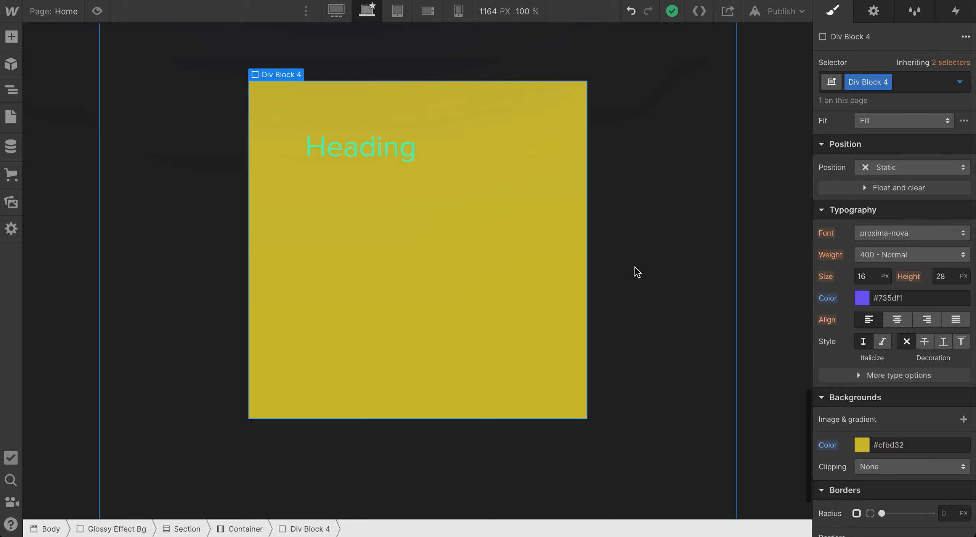
pyautogui.click(862, 300)
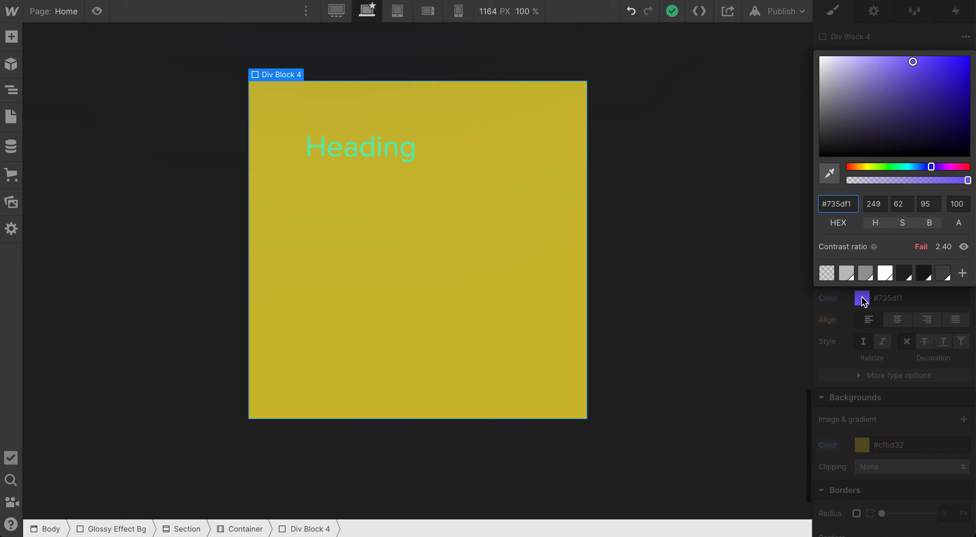
pyautogui.click(862, 300)
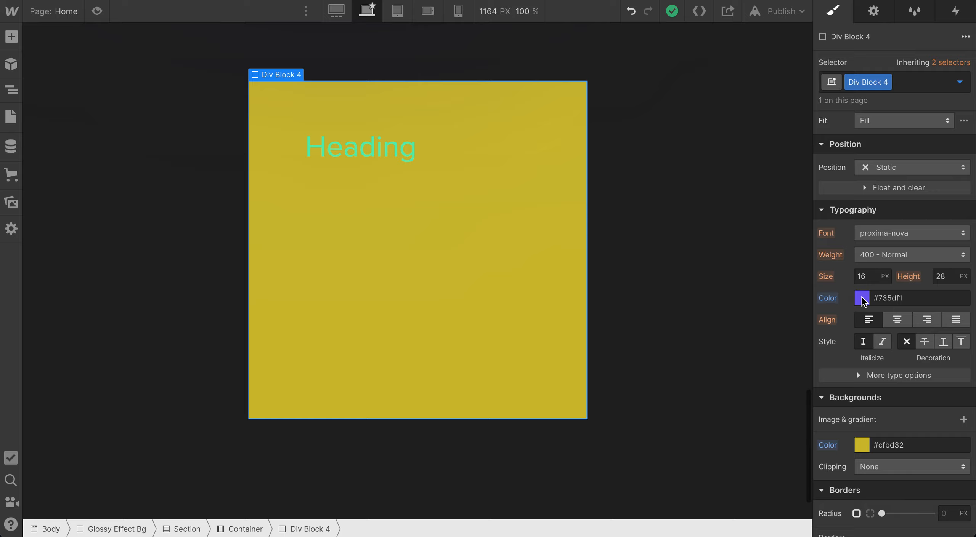
# Reset the heading's own text colour so it inherits the value from Div Block 4.
pyautogui.click(390, 141)
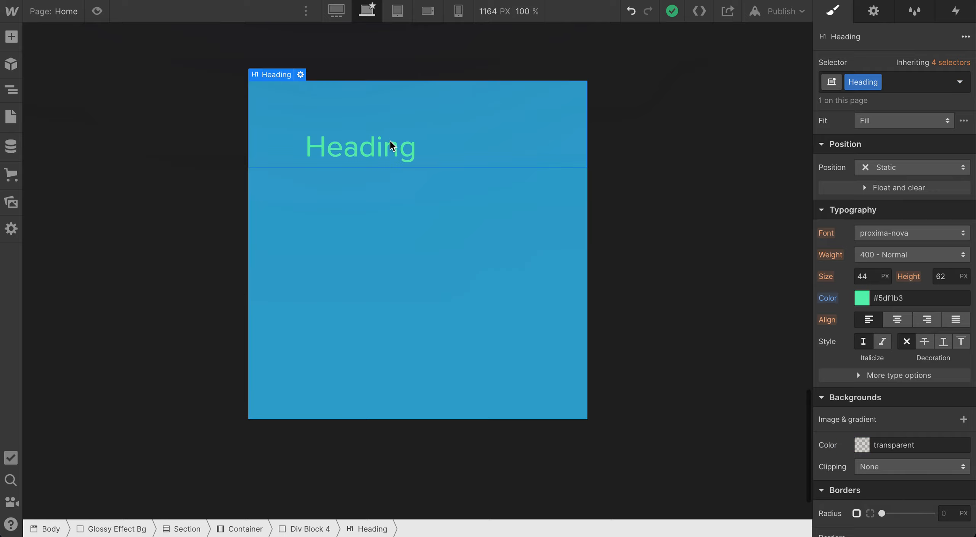
pyautogui.click(831, 299)
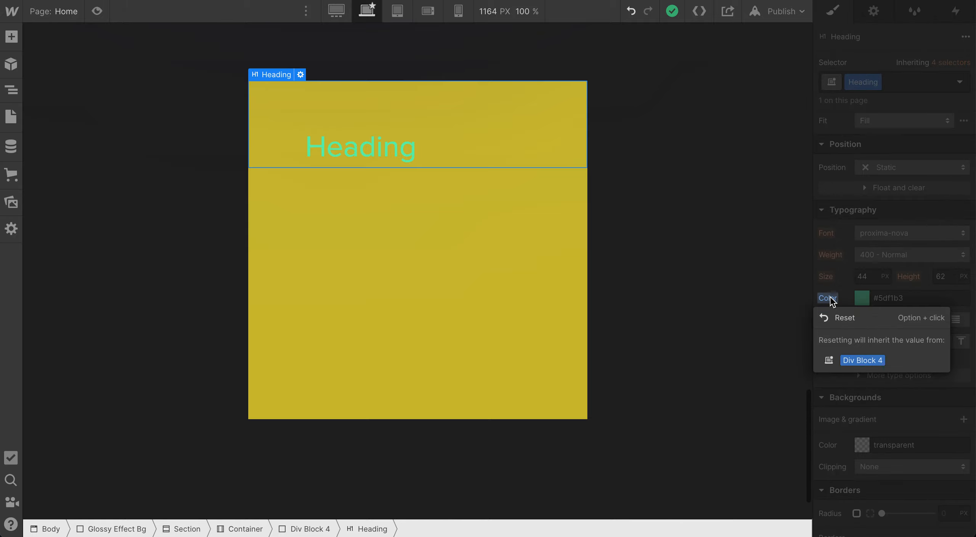
pyautogui.click(830, 319)
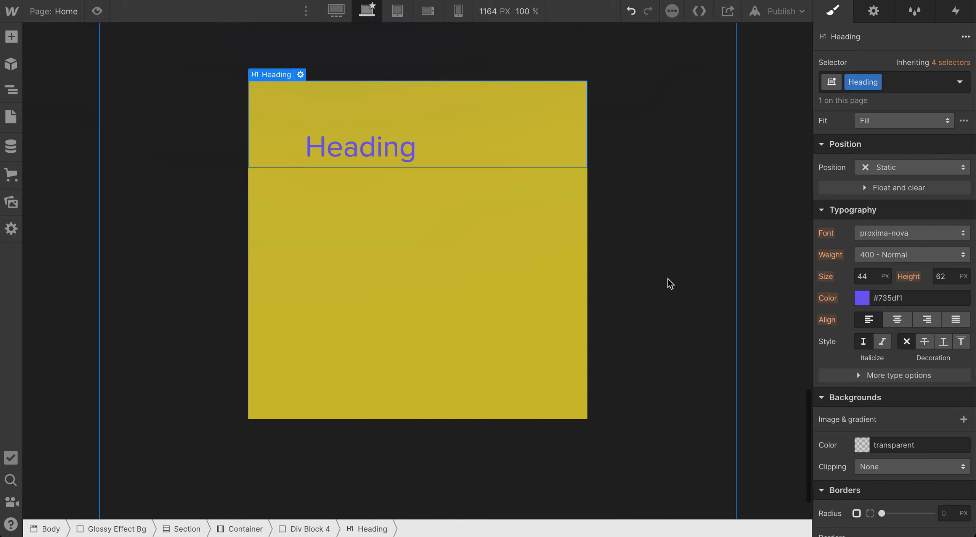